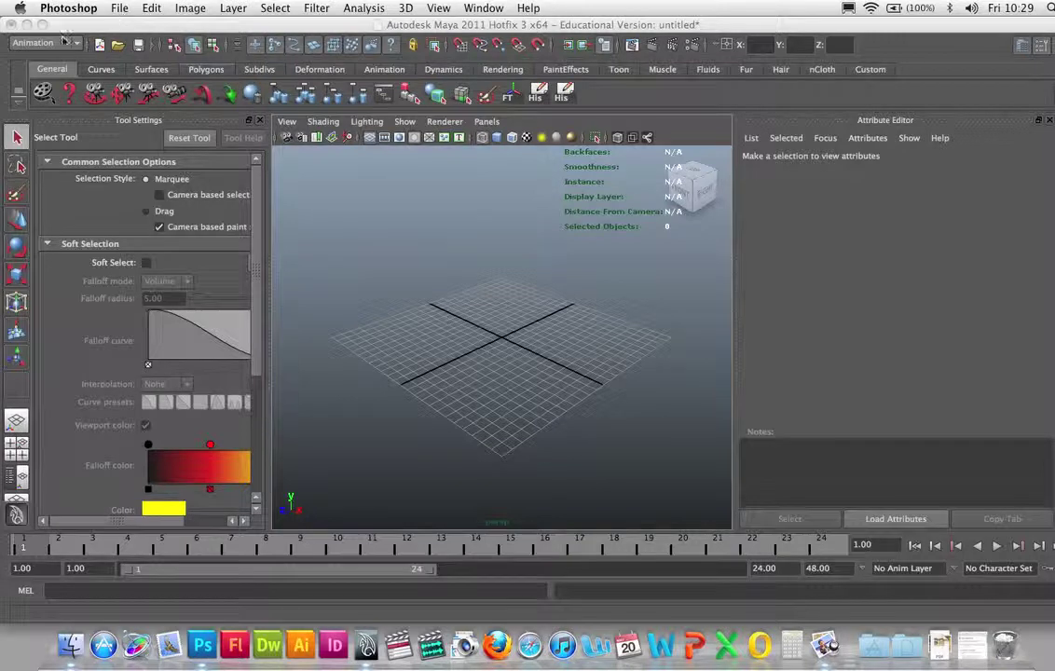
- In Maya, draw a polygon sphere, pSphere1, on the grid
{"action": "left_click", "coordinate": [96, 27]}
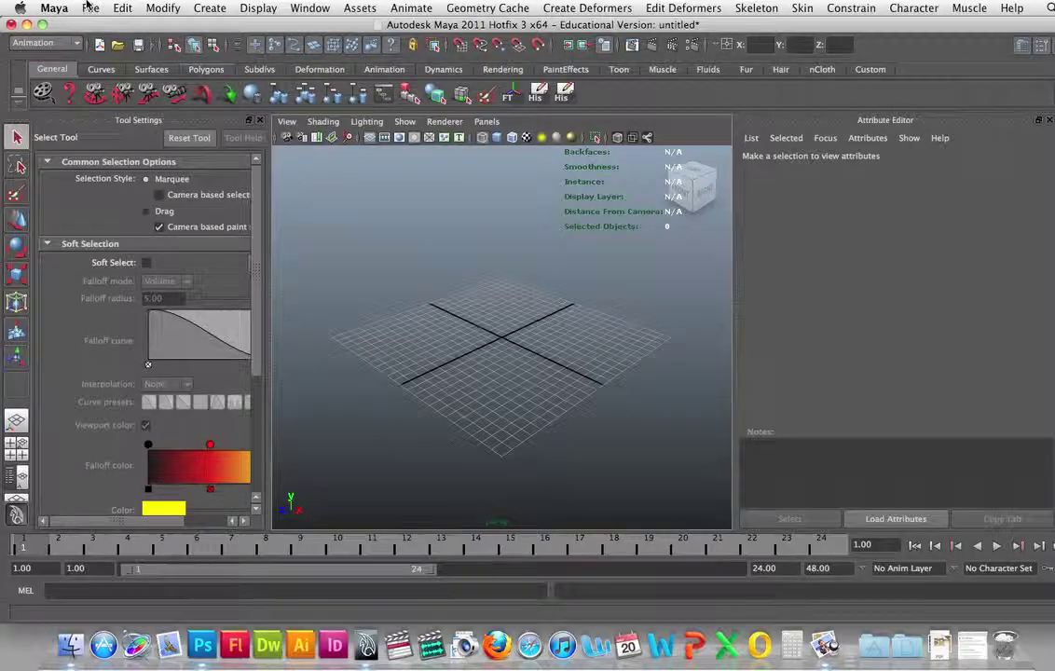
{"action": "left_click", "coordinate": [207, 8]}
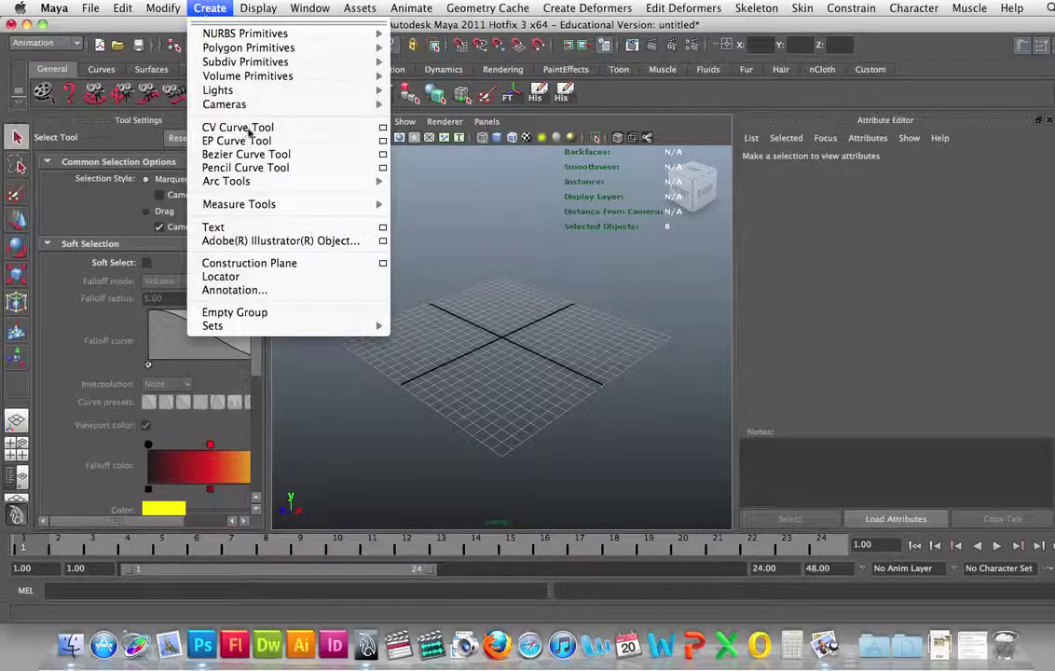
{"action": "mouse_move", "coordinate": [253, 49]}
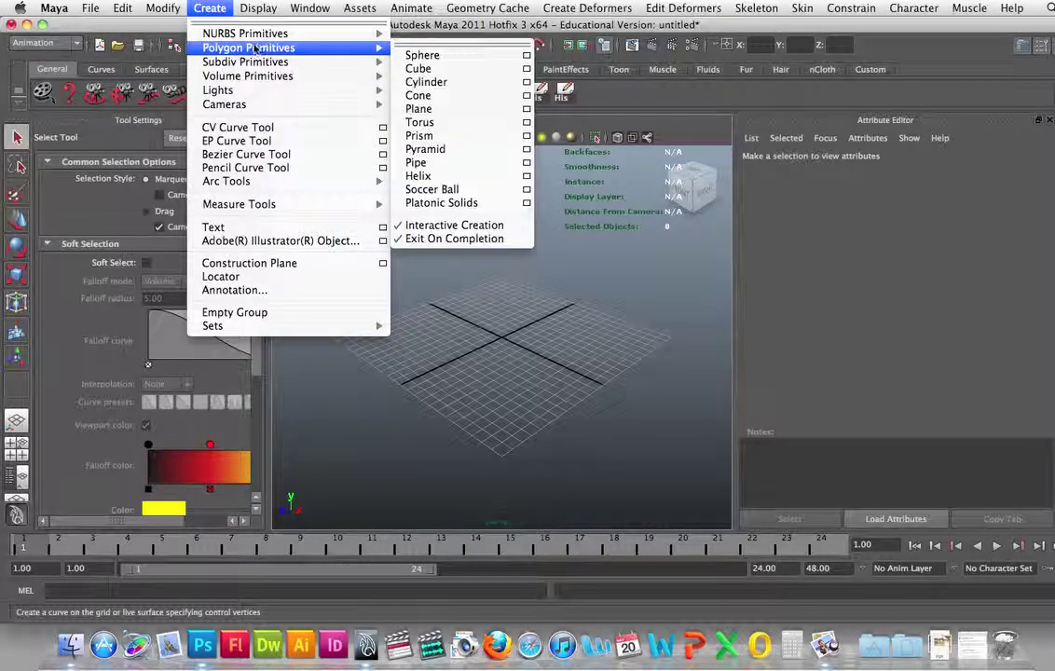
{"action": "left_click", "coordinate": [421, 55]}
{"action": "left_click_drag", "start_coordinate": [447, 297], "coordinate": [500, 361]}
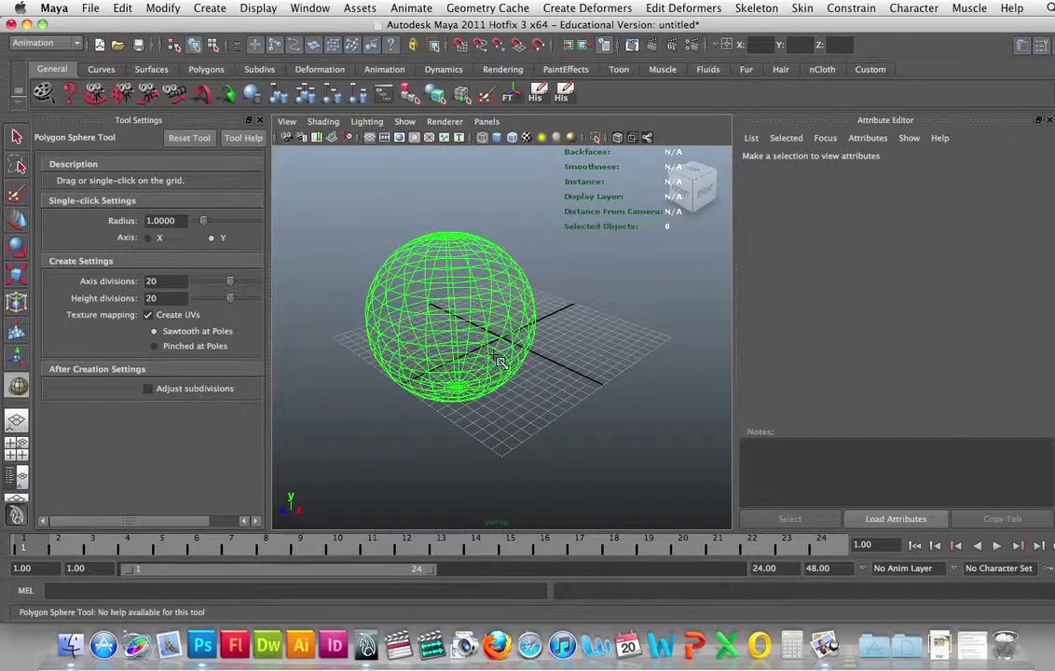
{"action": "key", "text": "q"}
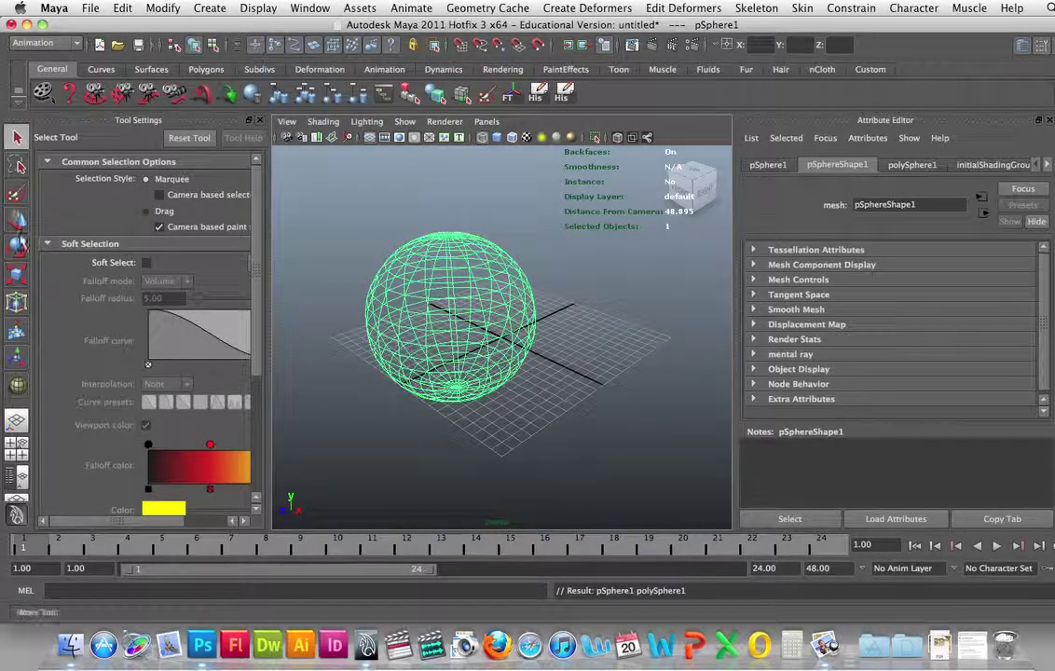
- Move the sphere along X toward the camera and display it smooth-shaded
{"action": "key", "text": "w"}
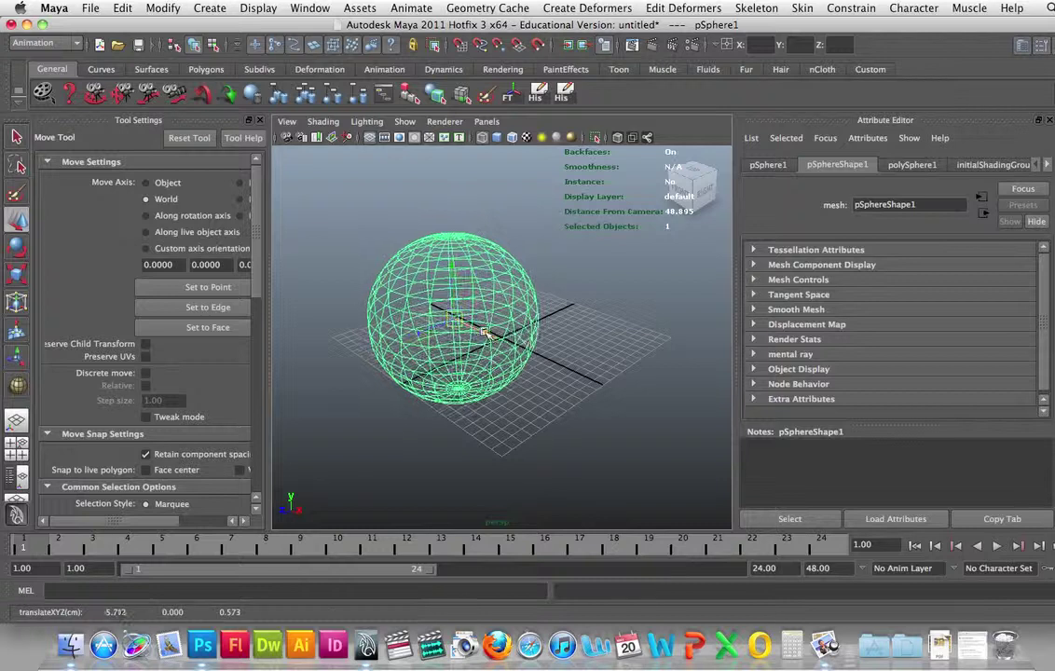
{"action": "left_click_drag", "start_coordinate": [484, 333], "coordinate": [584, 358]}
{"action": "key", "text": "5"}
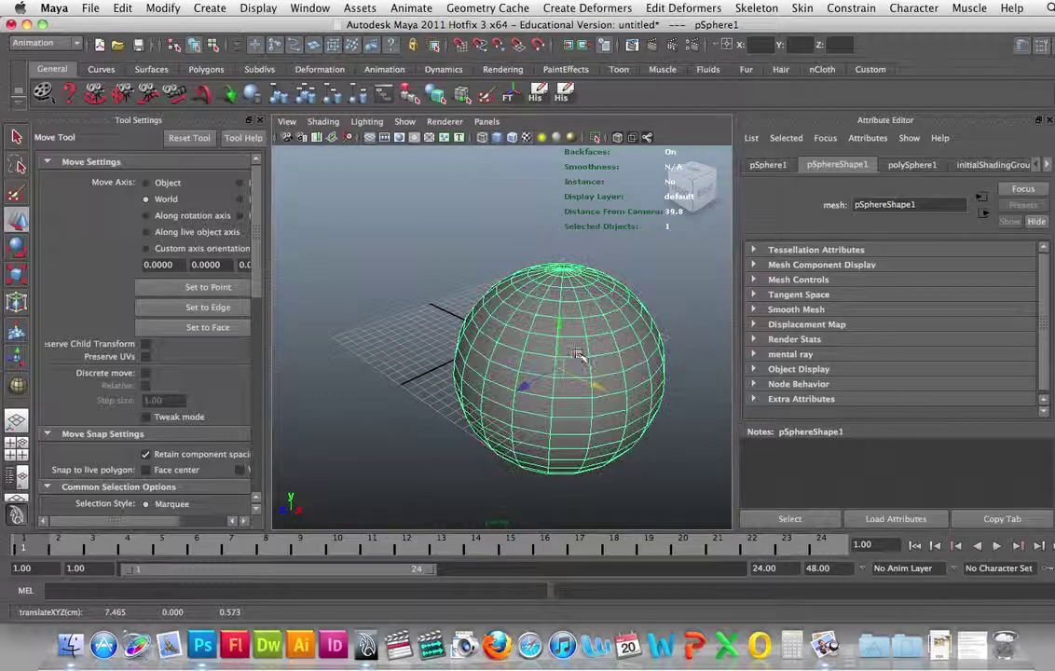
- In Hypershade, create the phong1 Phong material and drop it onto pSphere1
{"action": "left_click", "coordinate": [308, 9]}
{"action": "mouse_move", "coordinate": [322, 53]}
{"action": "left_click", "coordinate": [533, 82]}
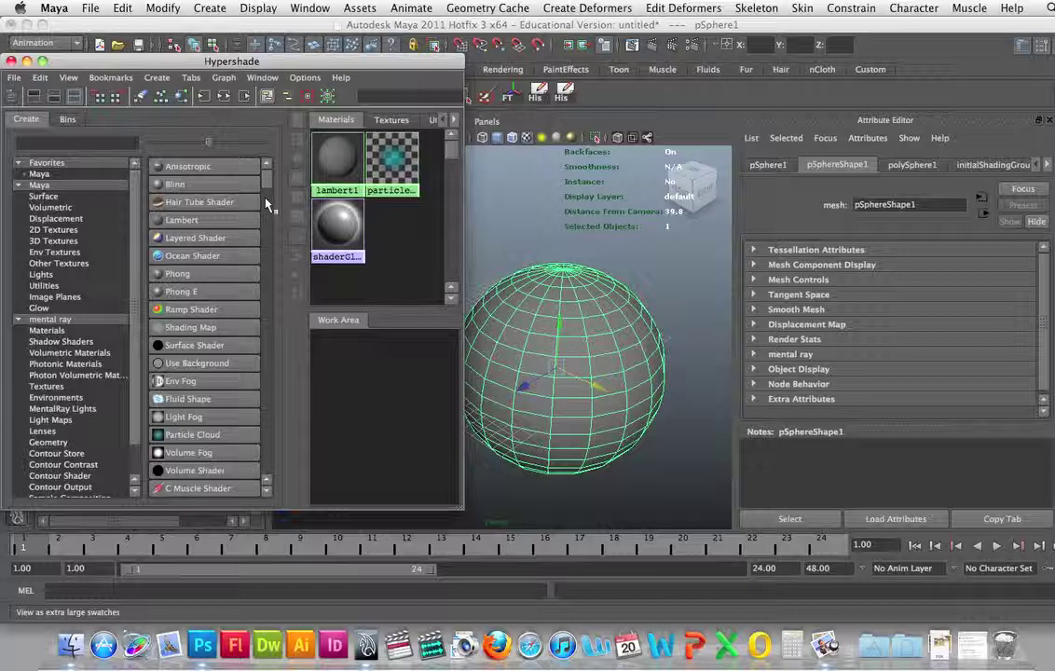
{"action": "scroll", "coordinate": [266, 187], "scroll_direction": "down", "scroll_amount": 5}
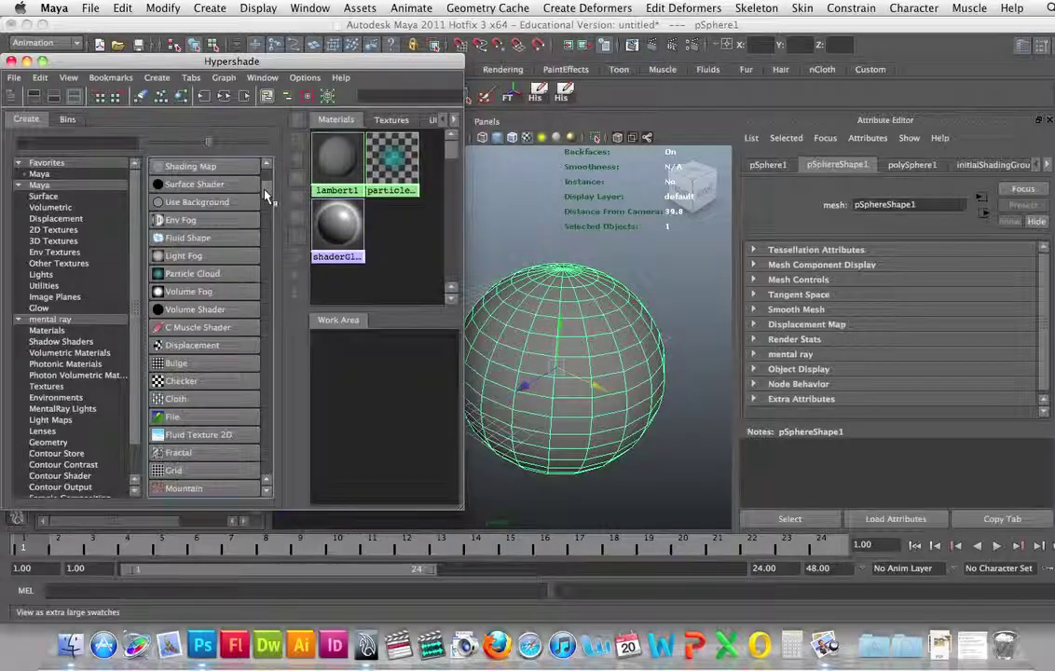
{"action": "scroll", "coordinate": [266, 191], "scroll_direction": "up", "scroll_amount": 5}
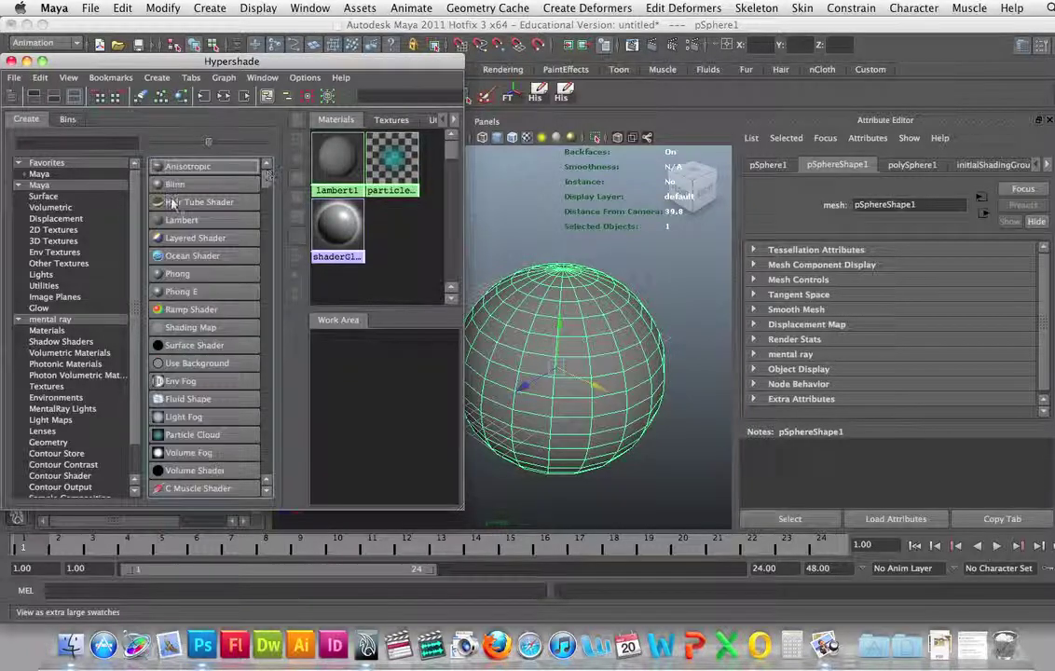
{"action": "left_click", "coordinate": [161, 275]}
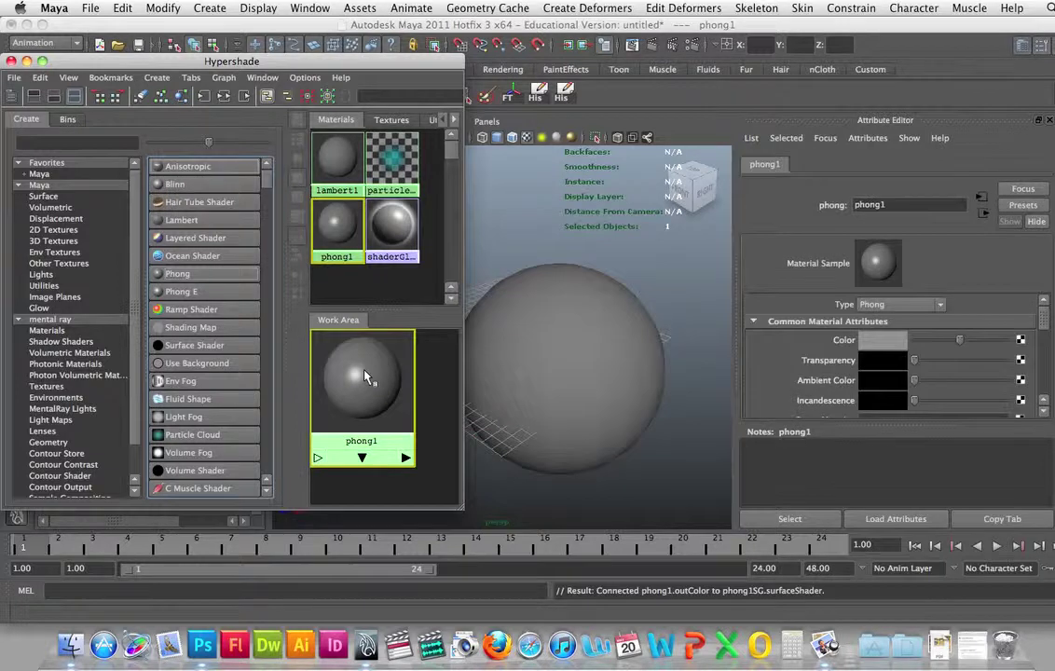
{"action": "left_click", "coordinate": [530, 353]}
{"action": "left_click_drag", "start_coordinate": [372, 384], "coordinate": [586, 340]}
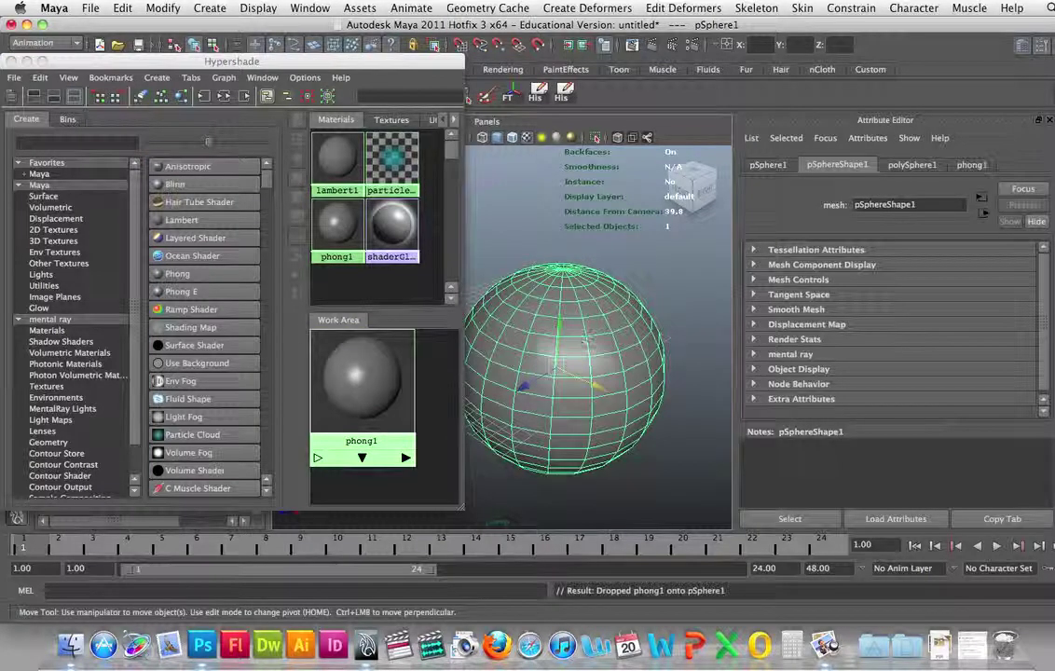
- Create a PSD File texture node, psdFileTex1, and arrange it beside phong1
{"action": "left_click_drag", "start_coordinate": [269, 185], "coordinate": [271, 210]}
{"action": "scroll", "coordinate": [271, 210], "scroll_direction": "down", "scroll_amount": 5}
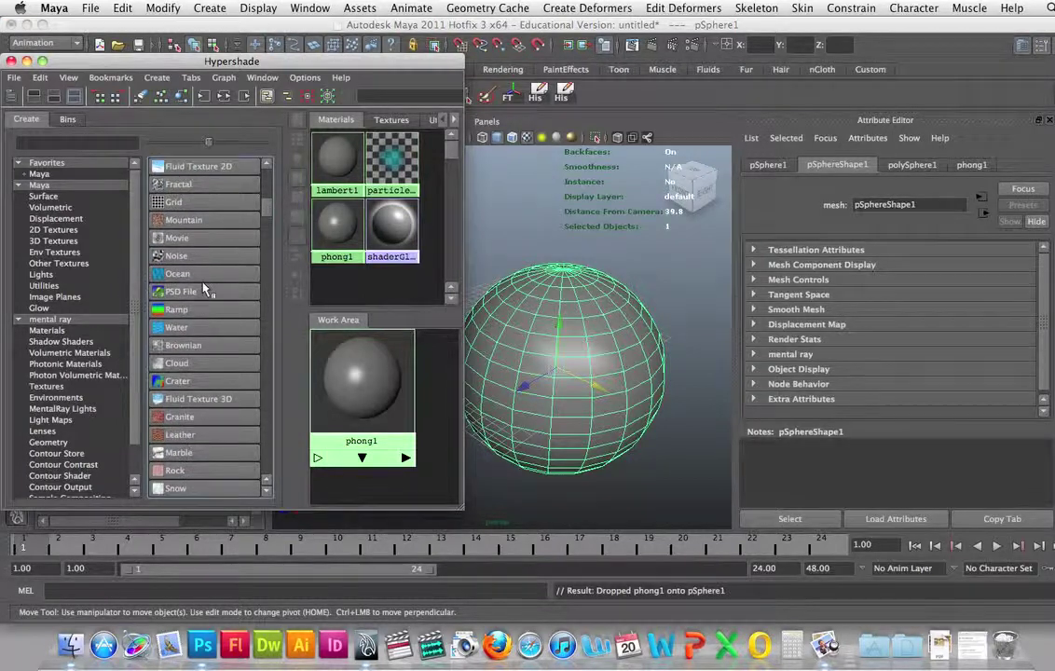
{"action": "left_click", "coordinate": [197, 294]}
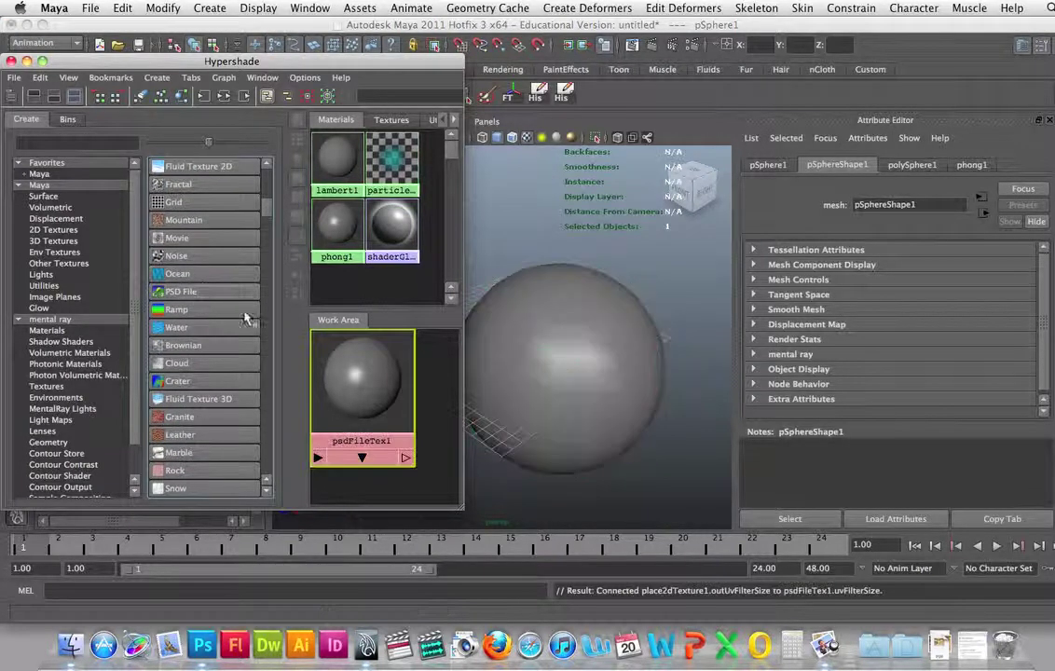
{"action": "mouse_move", "coordinate": [382, 398]}
{"action": "left_mouse_down"}
{"action": "mouse_move", "coordinate": [362, 394]}
{"action": "mouse_move", "coordinate": [430, 392]}
{"action": "mouse_move", "coordinate": [372, 398]}
{"action": "left_mouse_up"}
{"action": "left_click", "coordinate": [362, 394]}
{"action": "left_click", "coordinate": [375, 405]}
{"action": "left_click", "coordinate": [374, 398]}
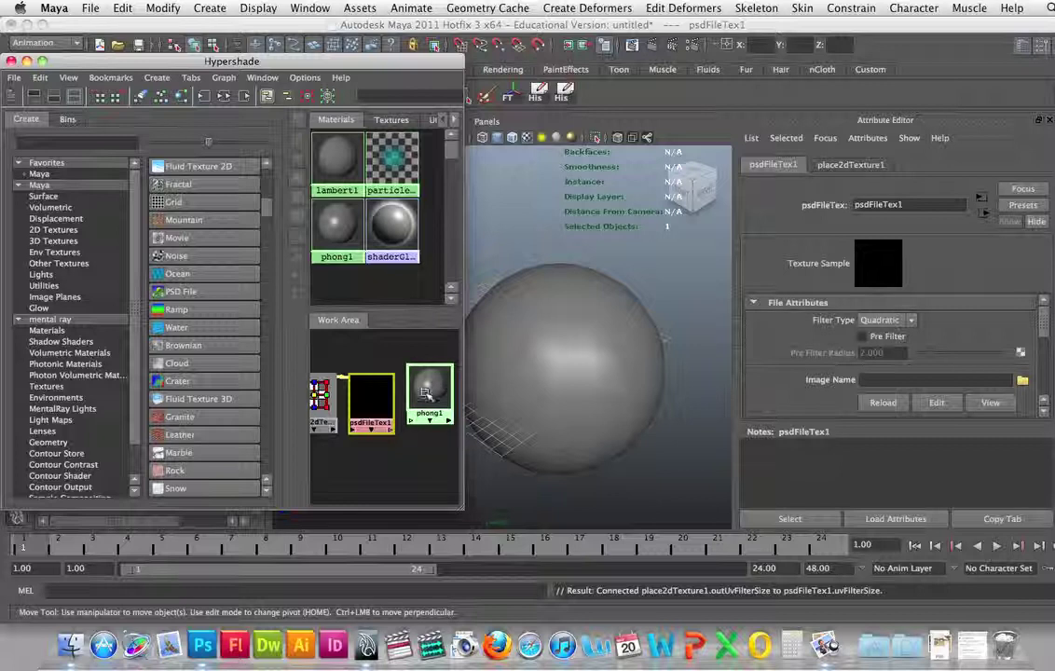
- Connect psdFileTex1 to phong1's color and check both nodes' settings
{"action": "left_click_drag", "start_coordinate": [371, 399], "coordinate": [434, 384]}
{"action": "left_click", "coordinate": [473, 444]}
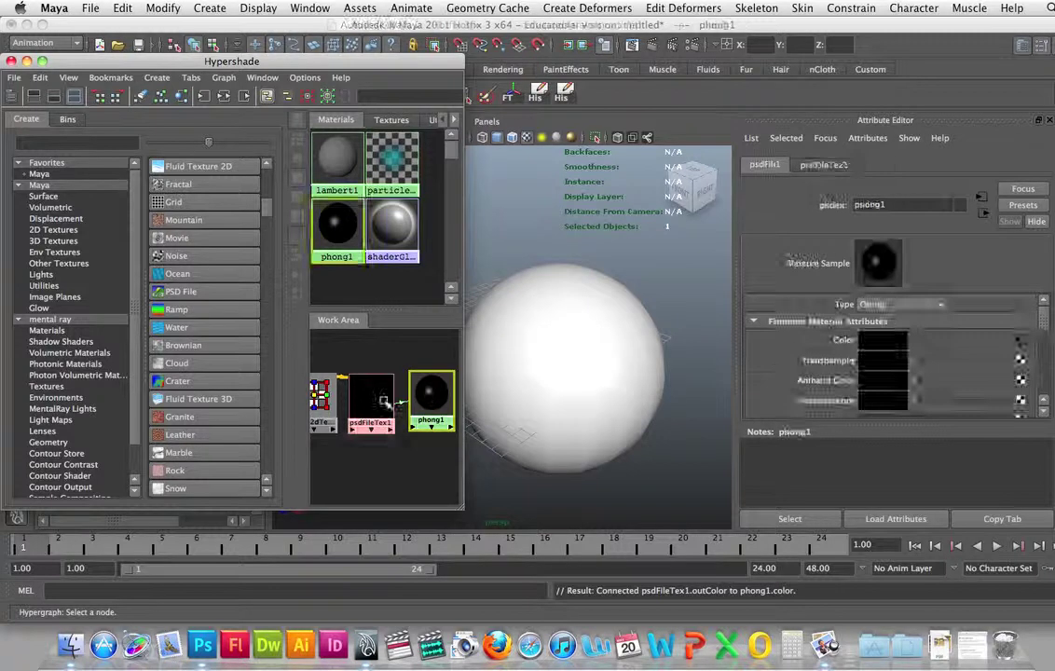
{"action": "left_click", "coordinate": [382, 401]}
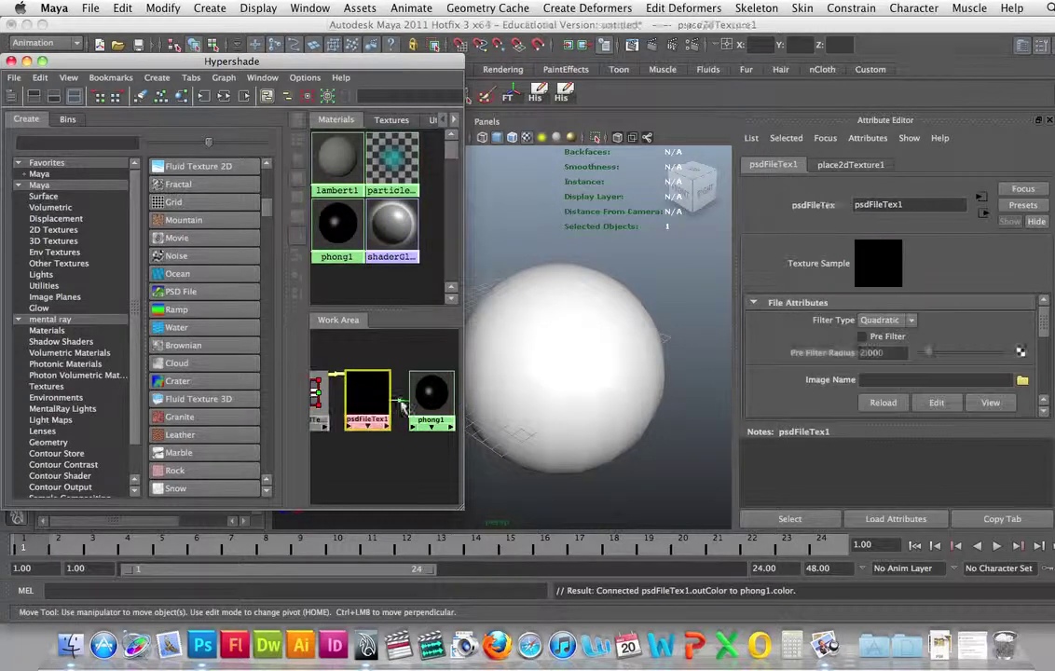
{"action": "left_click", "coordinate": [428, 394]}
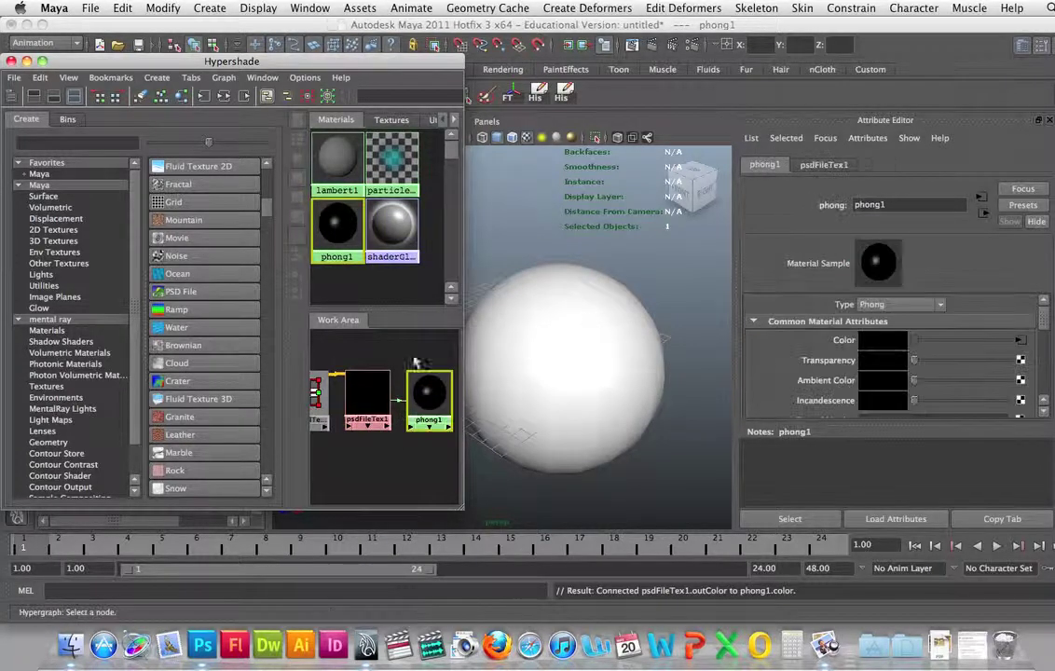
- Select the sphere and export the selection to the default project's images folder
{"action": "left_click", "coordinate": [561, 337]}
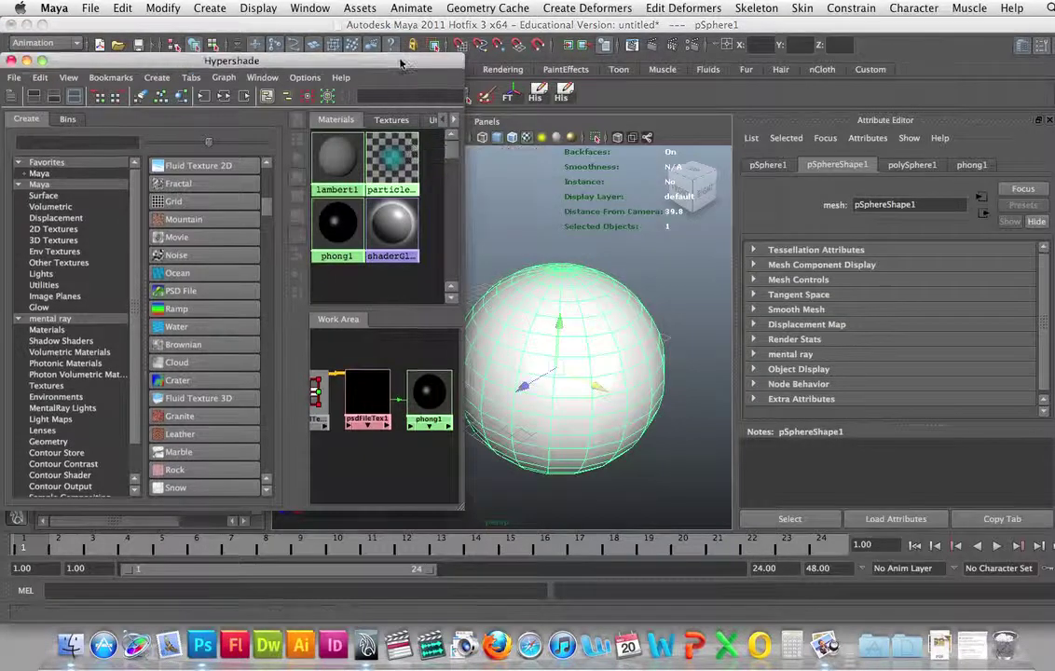
{"action": "left_click_drag", "start_coordinate": [401, 63], "coordinate": [373, 93]}
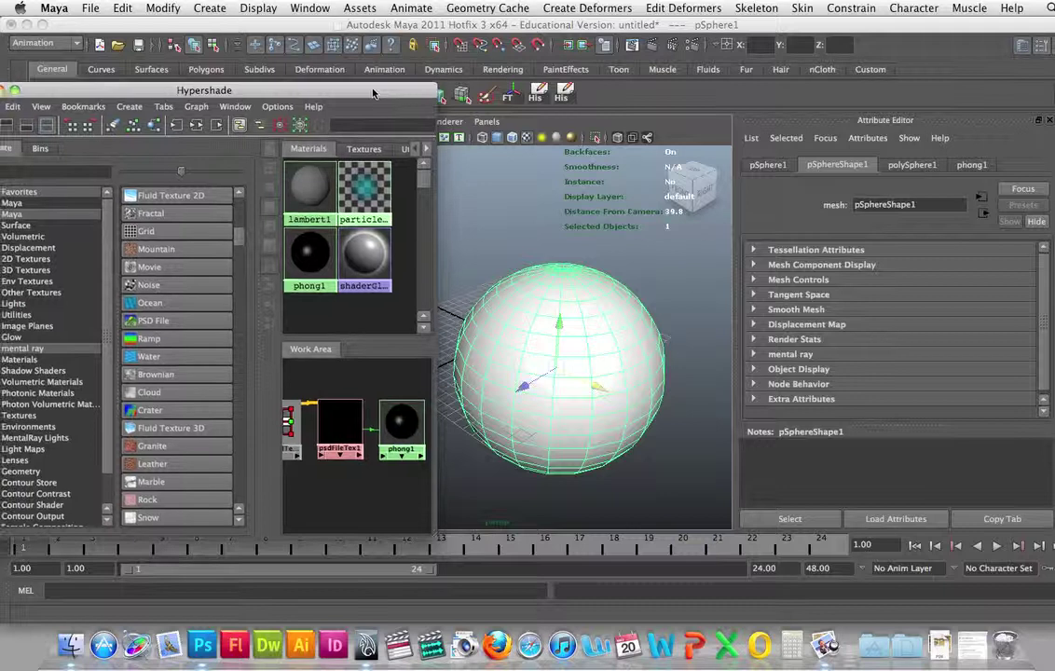
{"action": "left_click", "coordinate": [90, 8]}
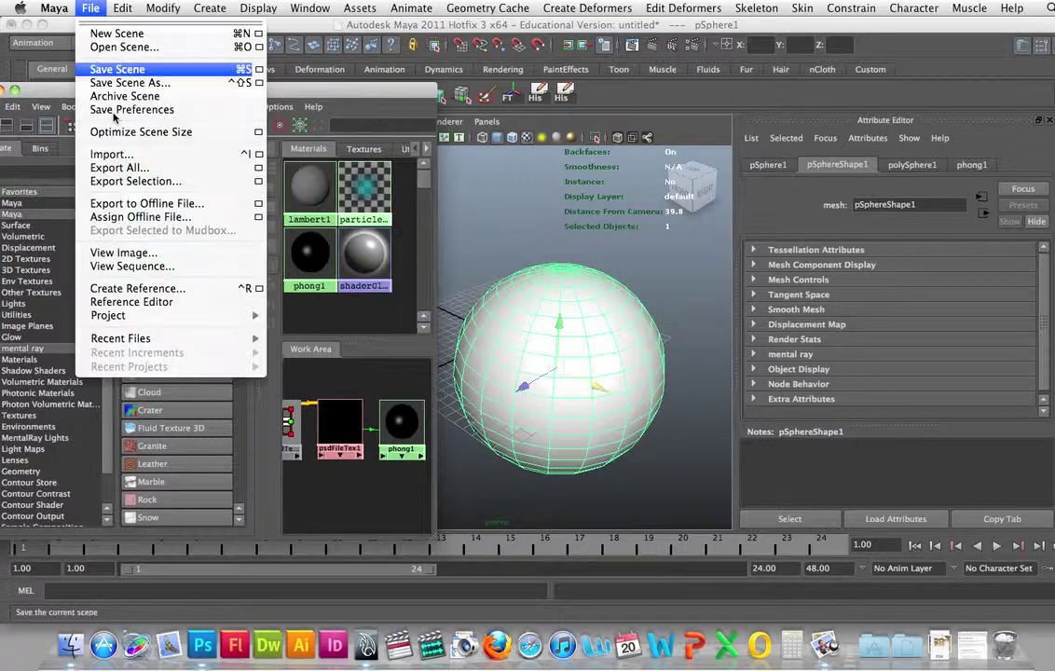
{"action": "left_click", "coordinate": [128, 182]}
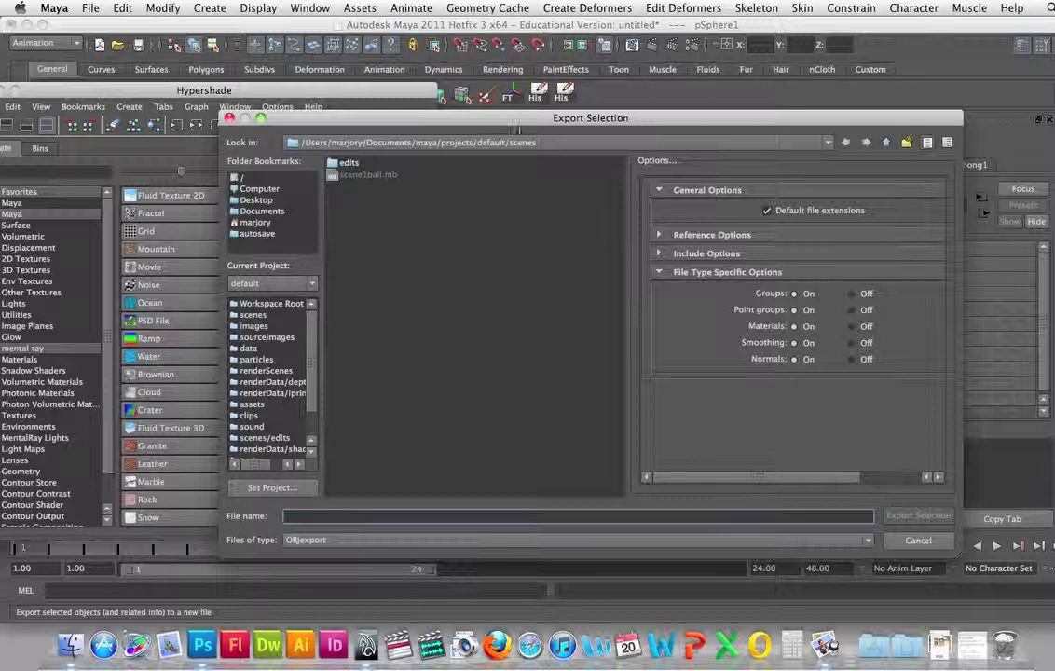
{"action": "left_click", "coordinate": [827, 144]}
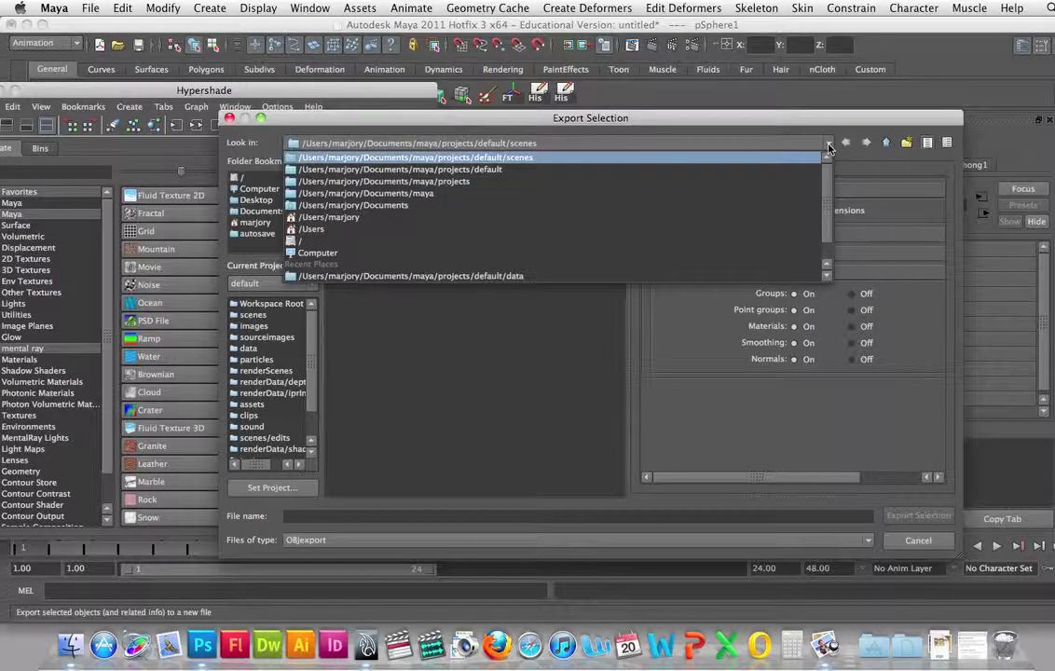
{"action": "left_click", "coordinate": [827, 145]}
{"action": "left_click", "coordinate": [885, 142]}
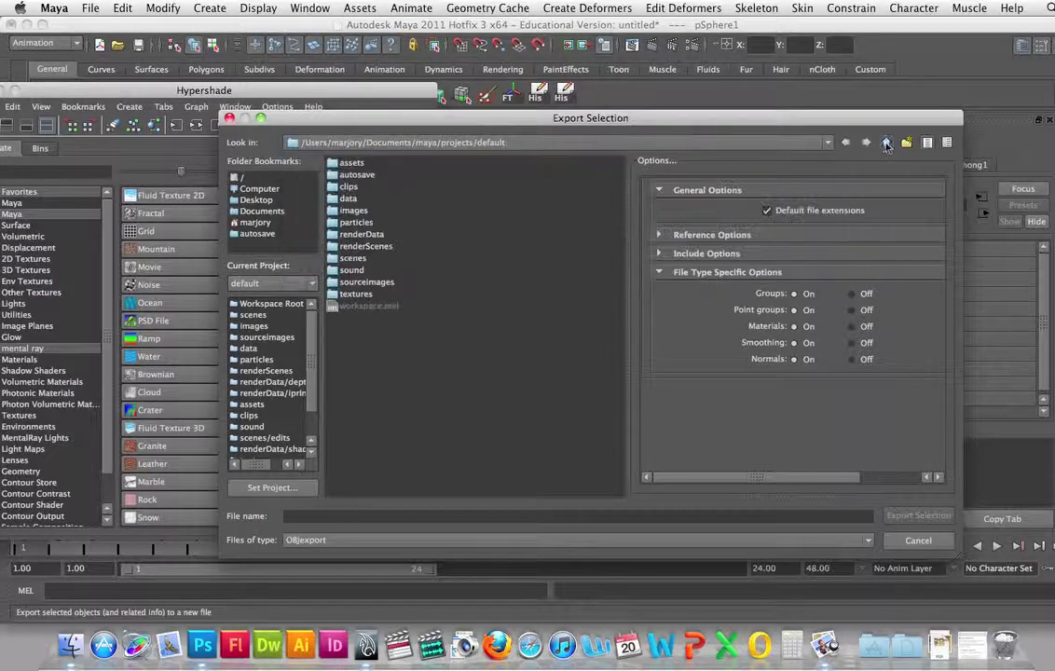
{"action": "double_click", "coordinate": [335, 212]}
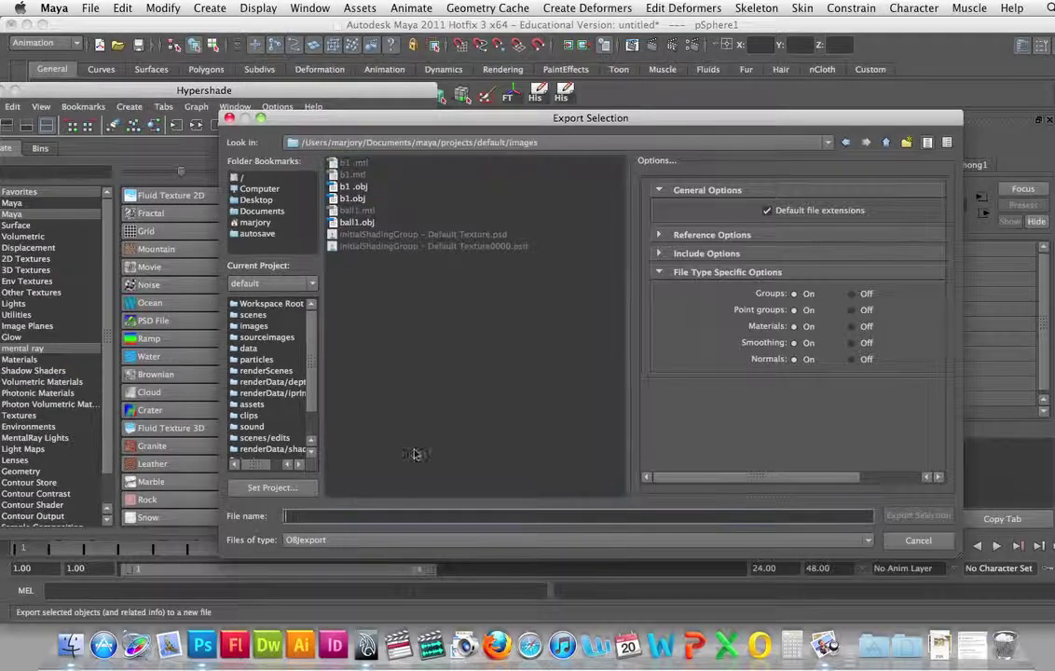
- Name the export ballx, keep the OBJexport format, and export it
{"action": "type", "text": "ba"}
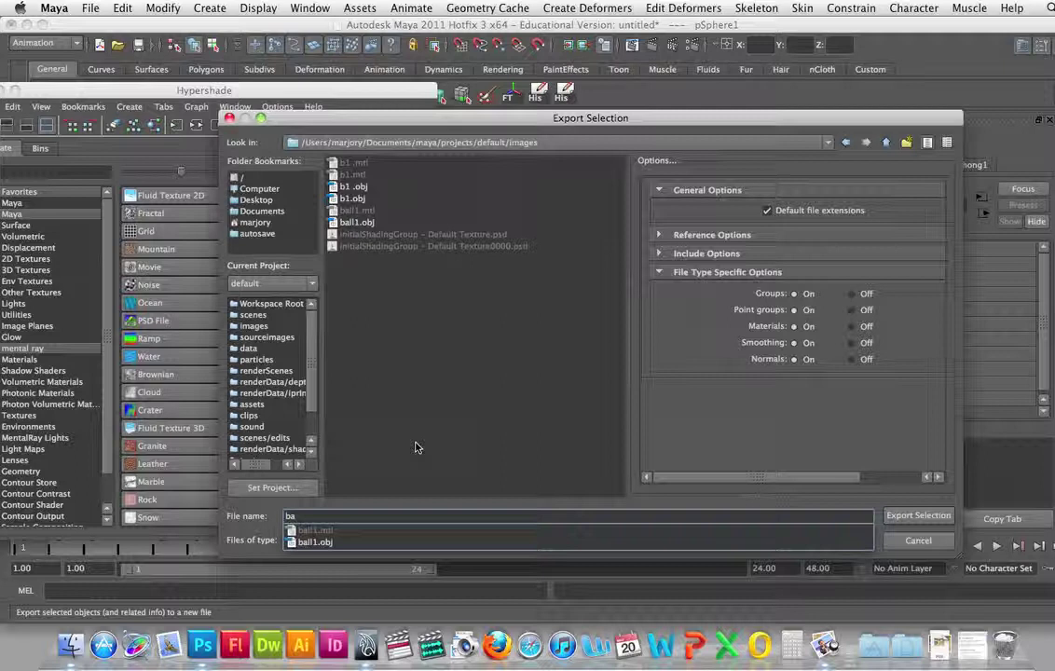
{"action": "type", "text": "llx"}
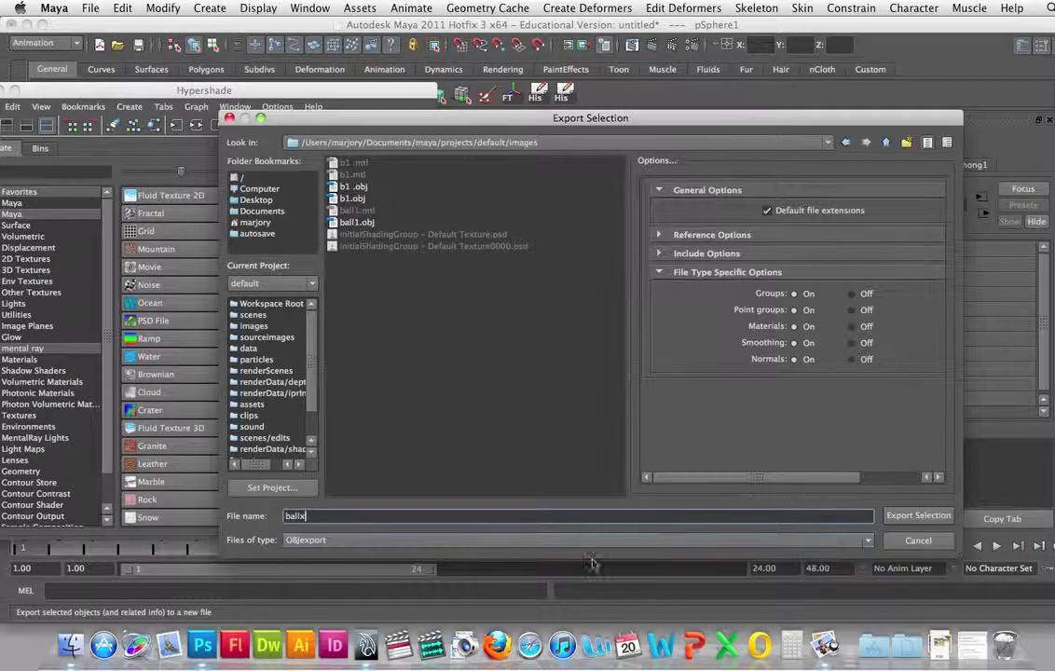
{"action": "left_click", "coordinate": [868, 543]}
{"action": "left_click", "coordinate": [868, 543]}
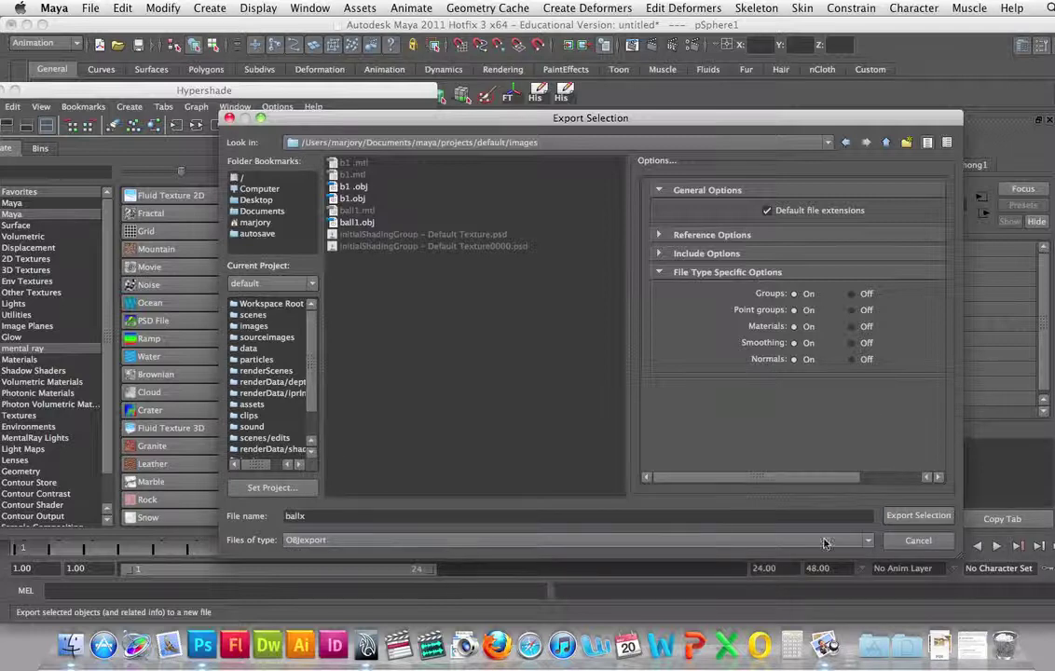
{"action": "left_click", "coordinate": [915, 516]}
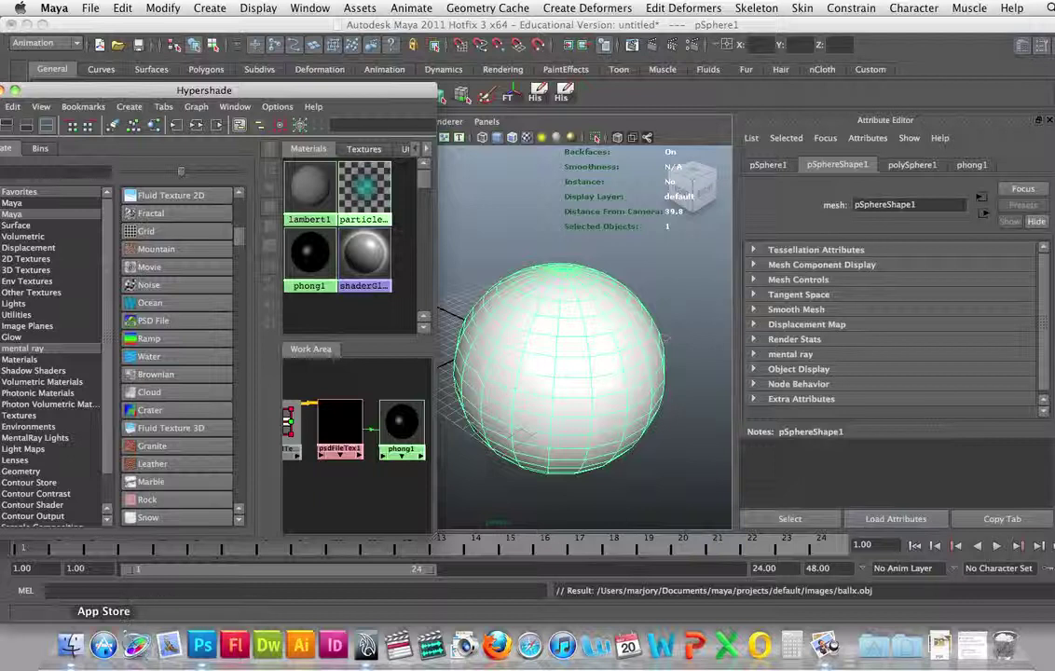
- In Photoshop, create a white 1024 × 1024 px, 72 ppi RGB document named b2
{"action": "left_click", "coordinate": [201, 643]}
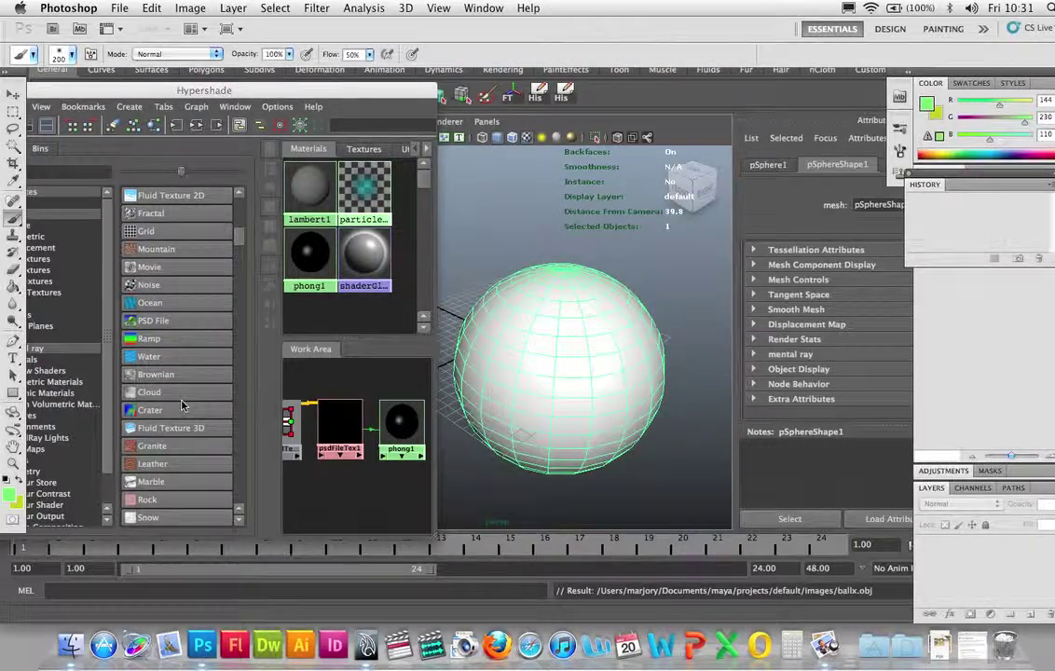
{"action": "left_click", "coordinate": [119, 7]}
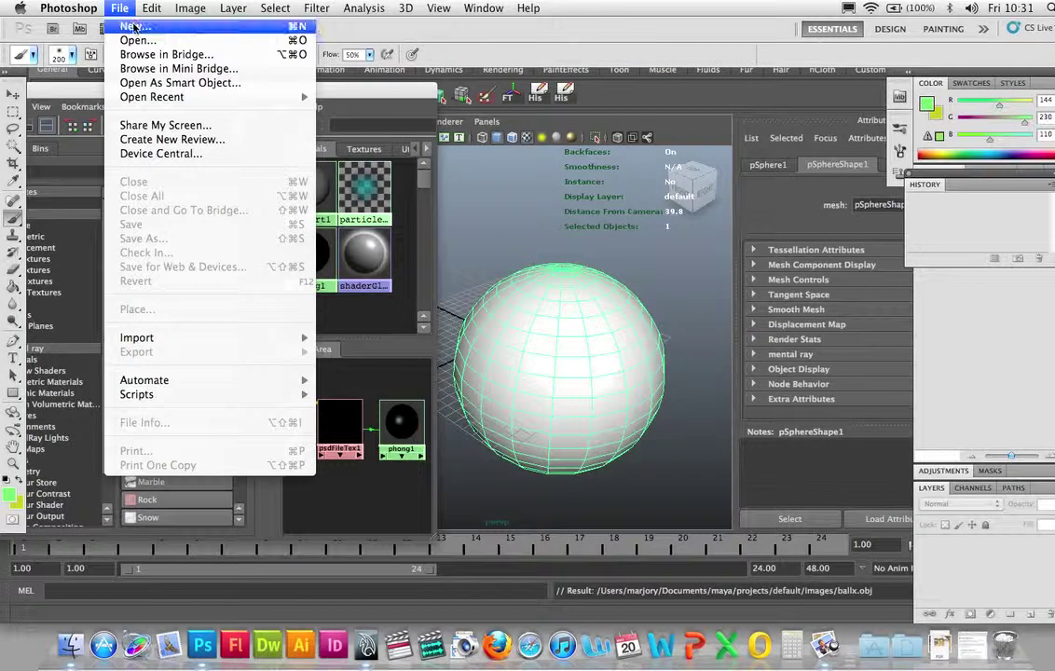
{"action": "left_click", "coordinate": [120, 25]}
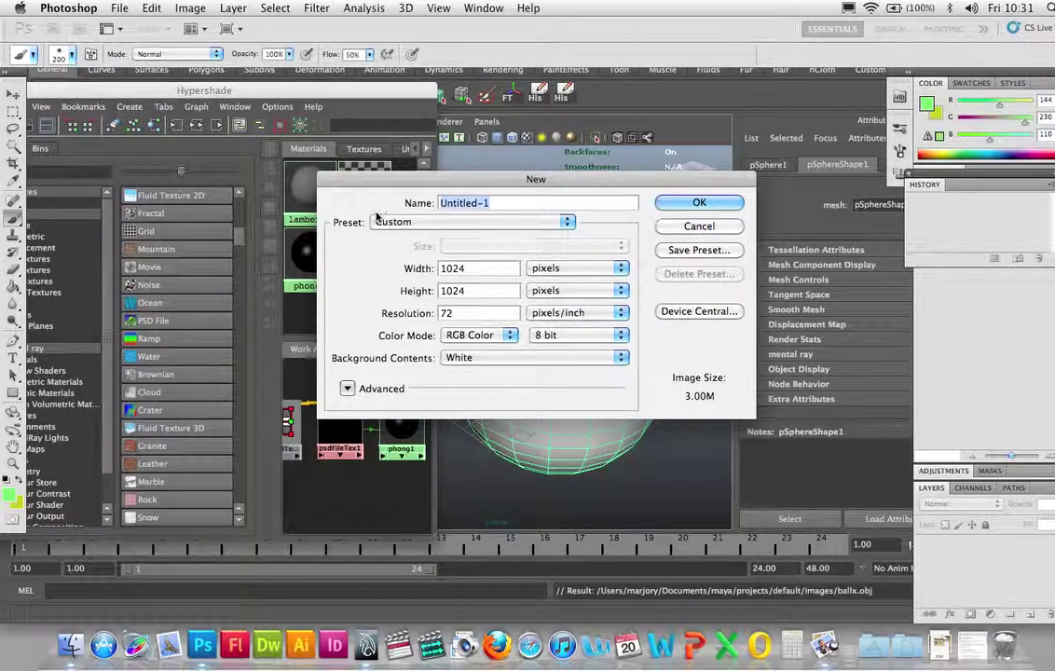
{"action": "type", "text": "b2"}
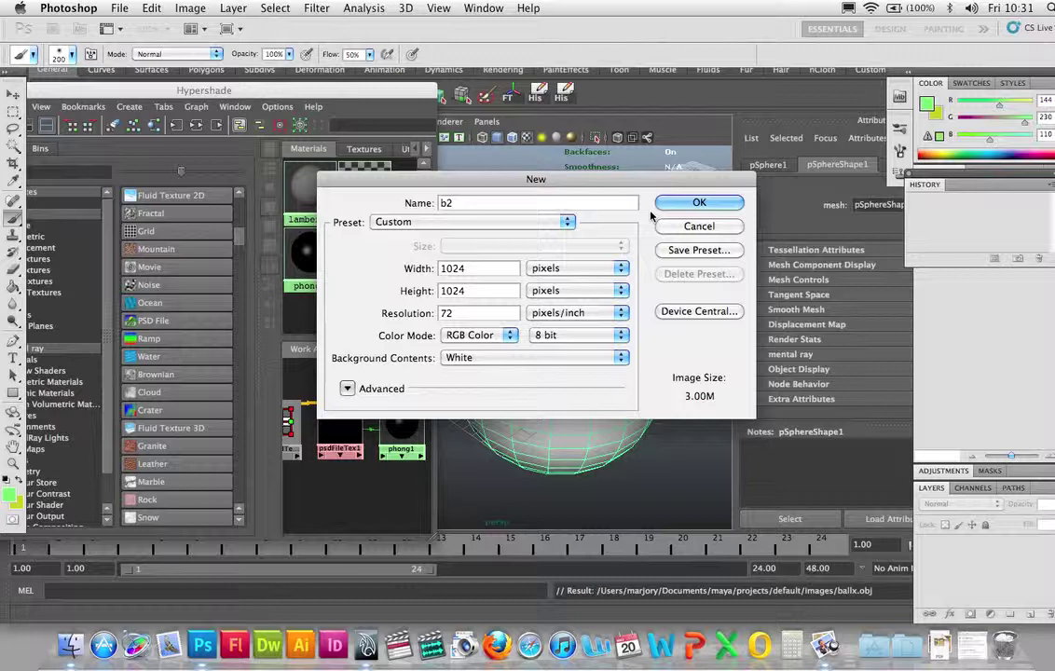
{"action": "key", "text": "Return"}
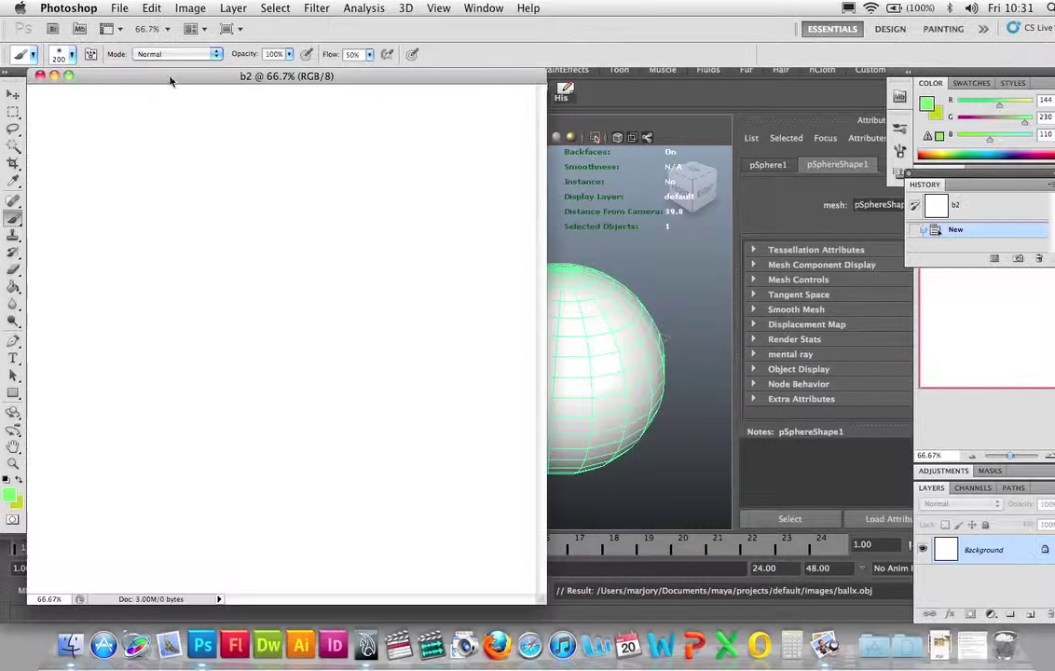
{"action": "left_click", "coordinate": [120, 8]}
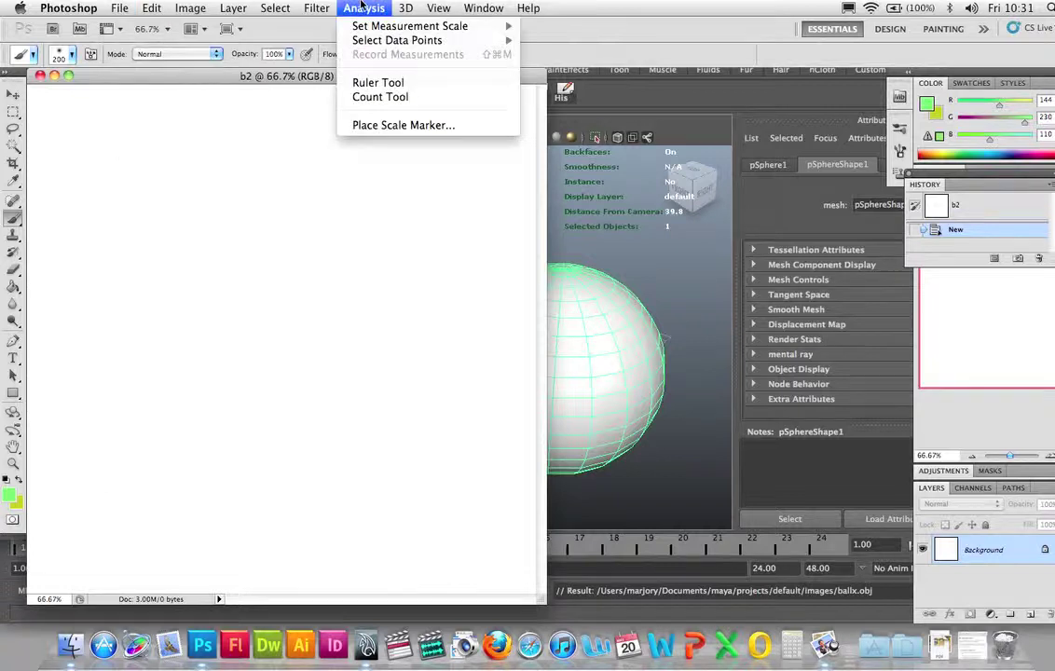
{"action": "mouse_move", "coordinate": [403, 8]}
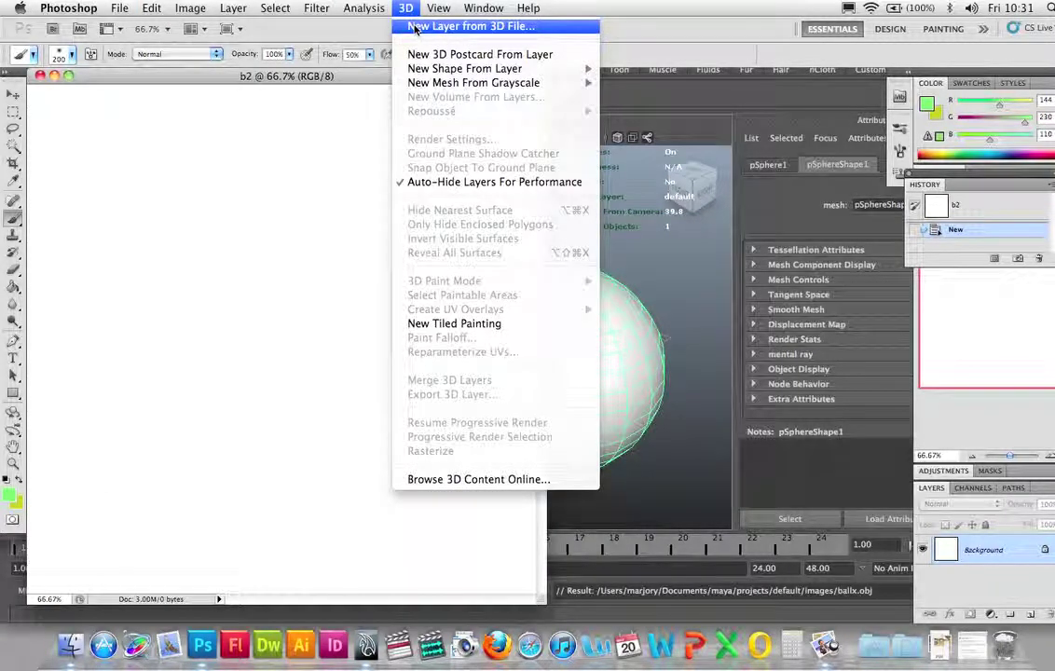
- Load ballx.obj into b2 as a new 3D layer named ballx
{"action": "left_click", "coordinate": [417, 27]}
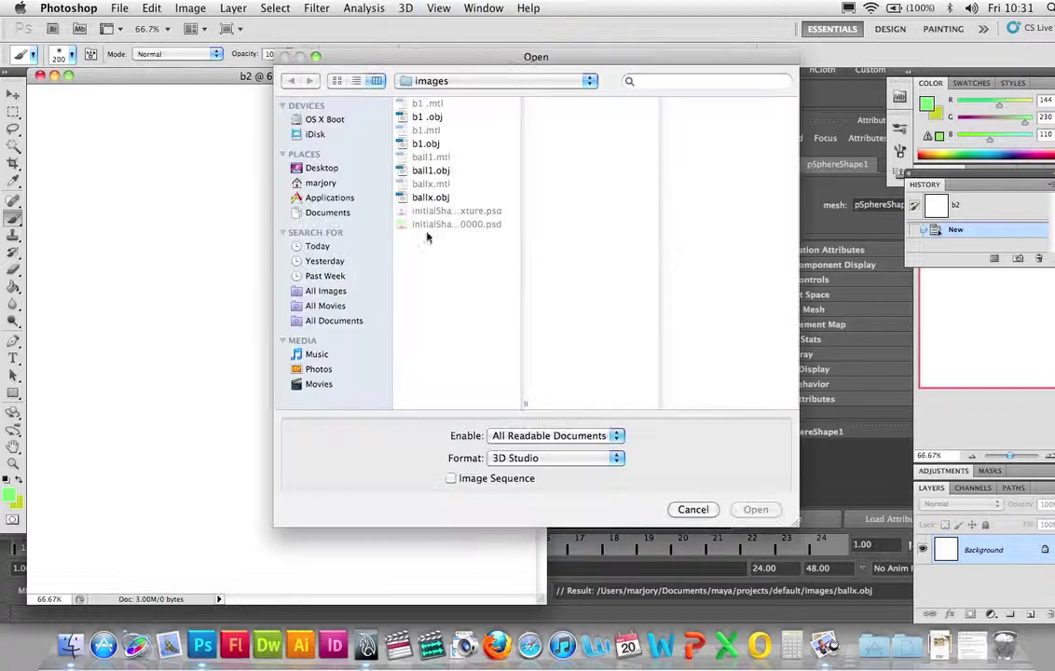
{"action": "left_click", "coordinate": [431, 198]}
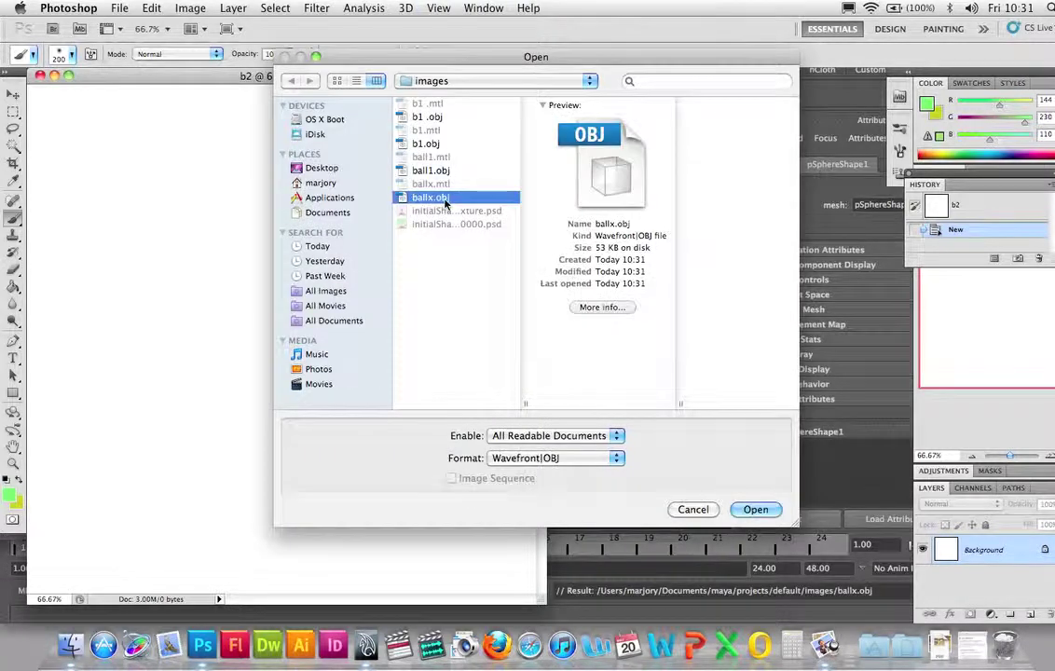
{"action": "left_click", "coordinate": [759, 510]}
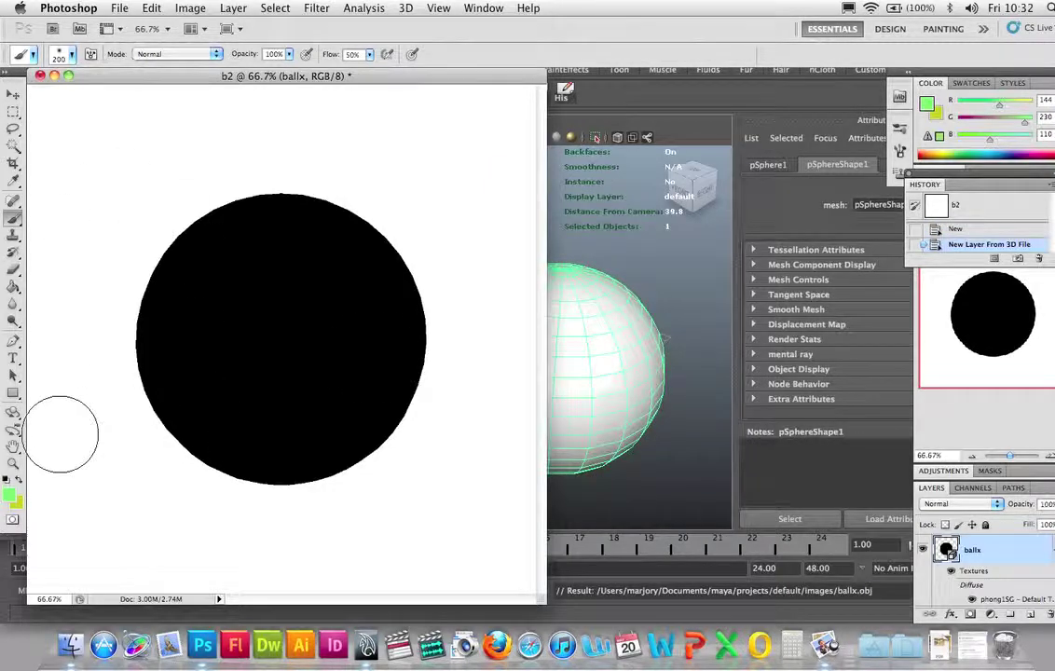
{"action": "left_click", "coordinate": [14, 415]}
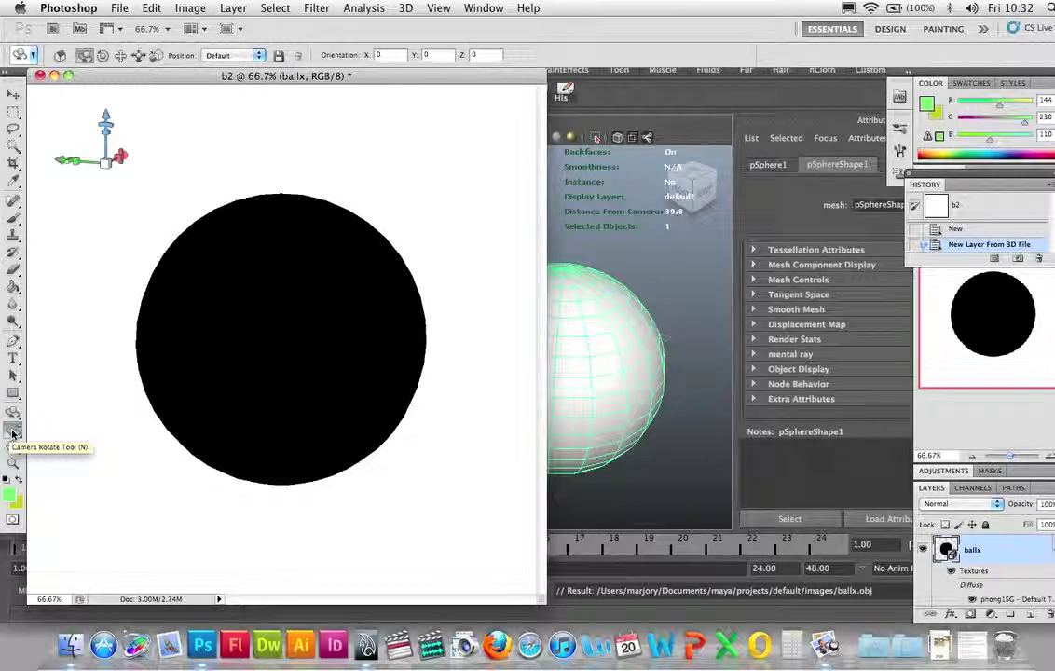
- Orbit the 3D camera around the sphere and paint green on its lower side
{"action": "left_click", "coordinate": [14, 432]}
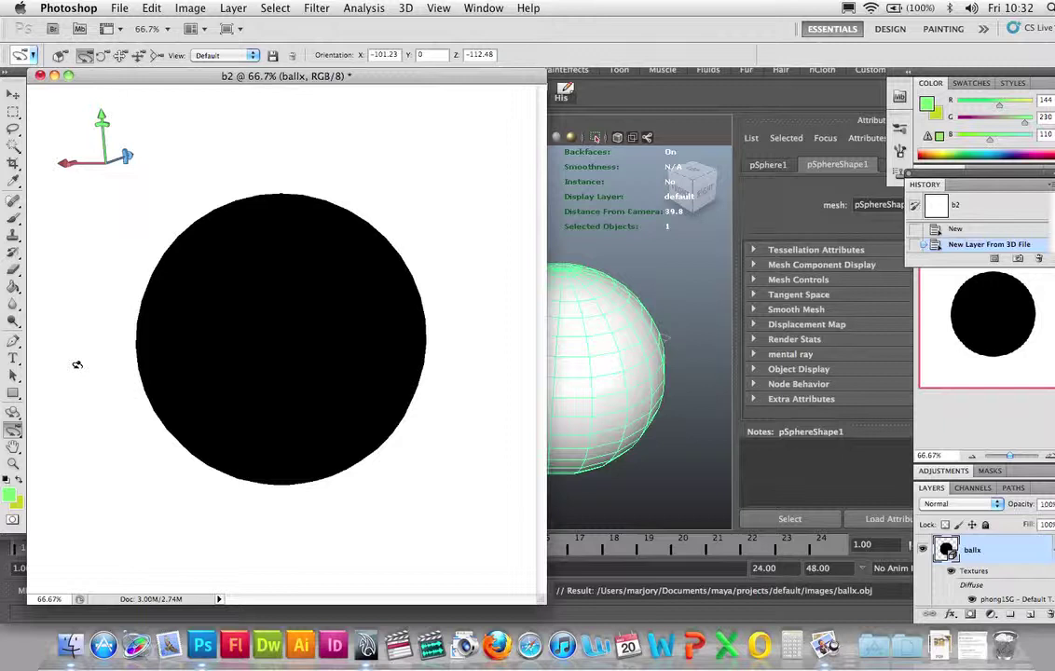
{"action": "left_click_drag", "start_coordinate": [282, 314], "coordinate": [58, 345]}
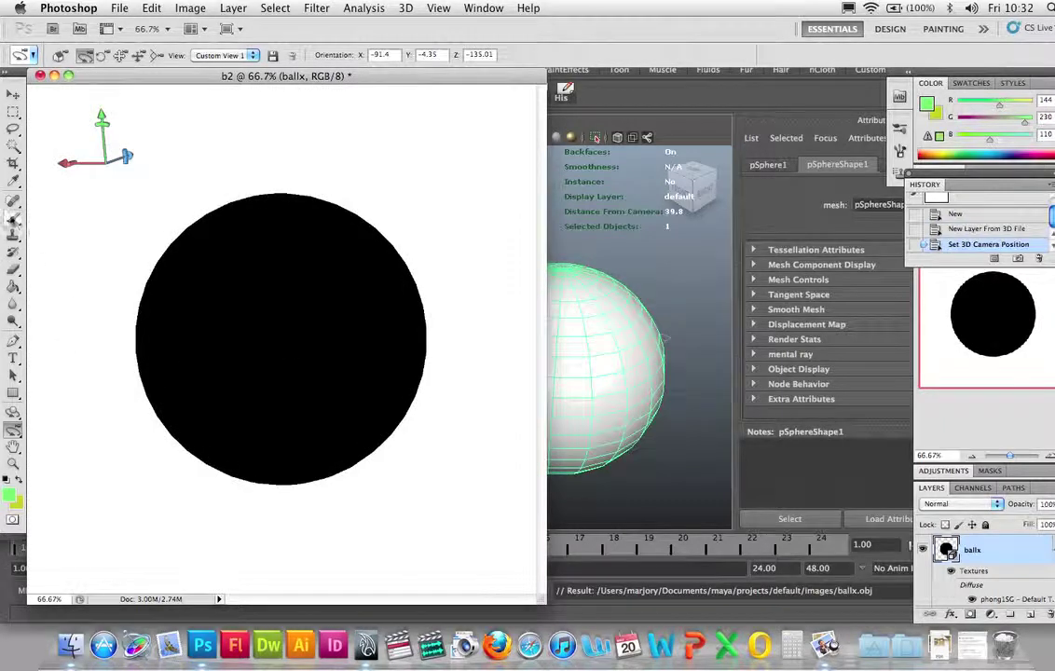
{"action": "left_click", "coordinate": [14, 219]}
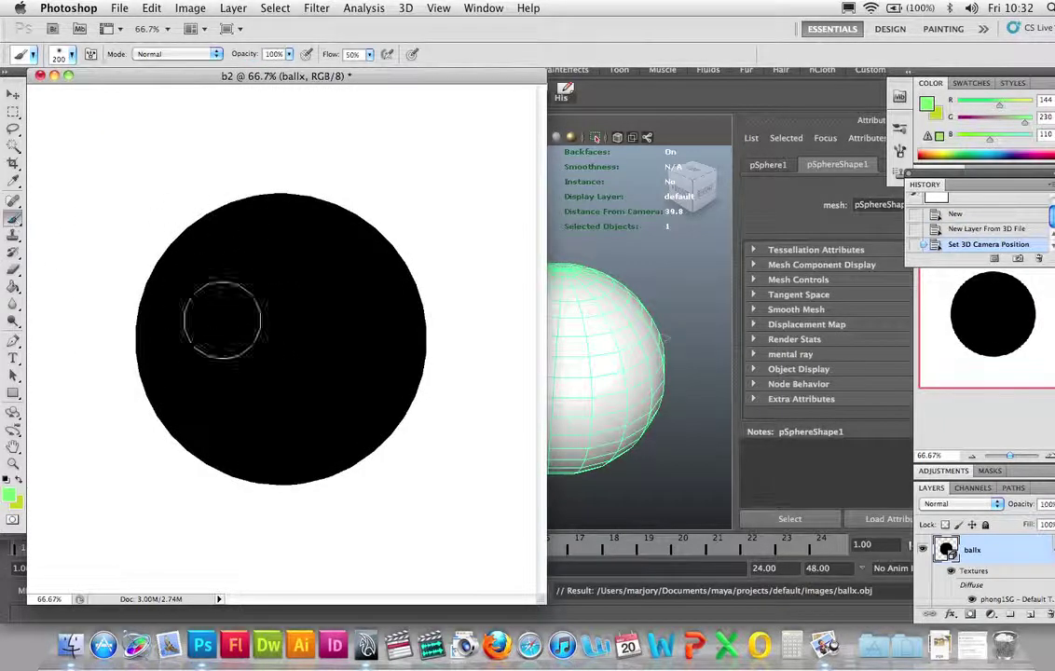
{"action": "mouse_move", "coordinate": [217, 313]}
{"action": "left_mouse_down"}
{"action": "mouse_move", "coordinate": [325, 315]}
{"action": "mouse_move", "coordinate": [186, 261]}
{"action": "mouse_move", "coordinate": [207, 401]}
{"action": "mouse_move", "coordinate": [168, 251]}
{"action": "left_mouse_up"}
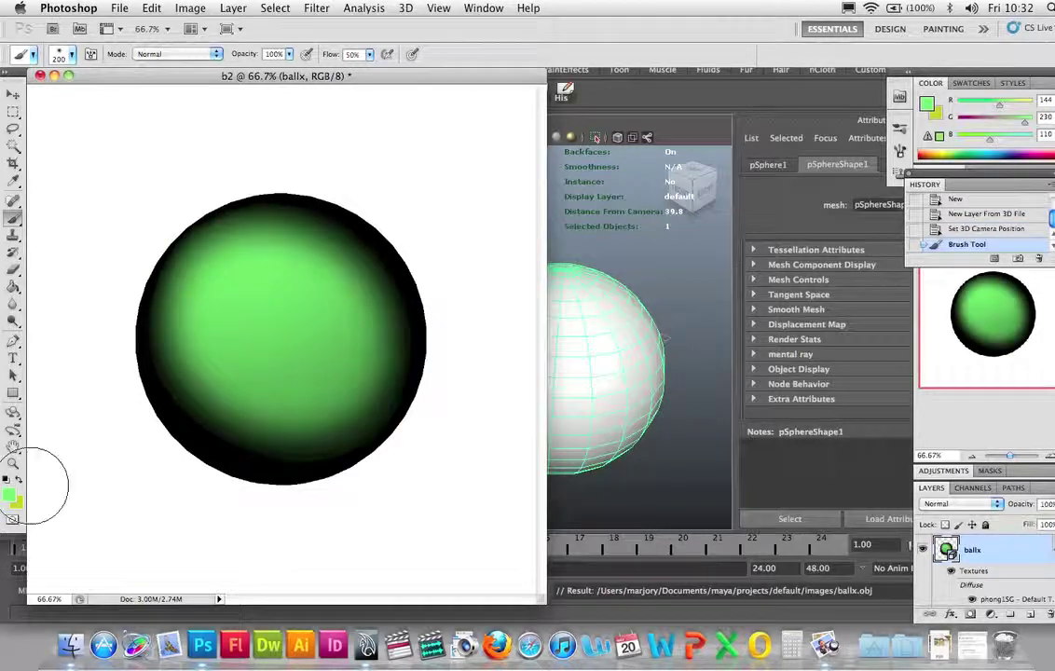
- Set the foreground colour to blue #4091dc
{"action": "left_click", "coordinate": [10, 496]}
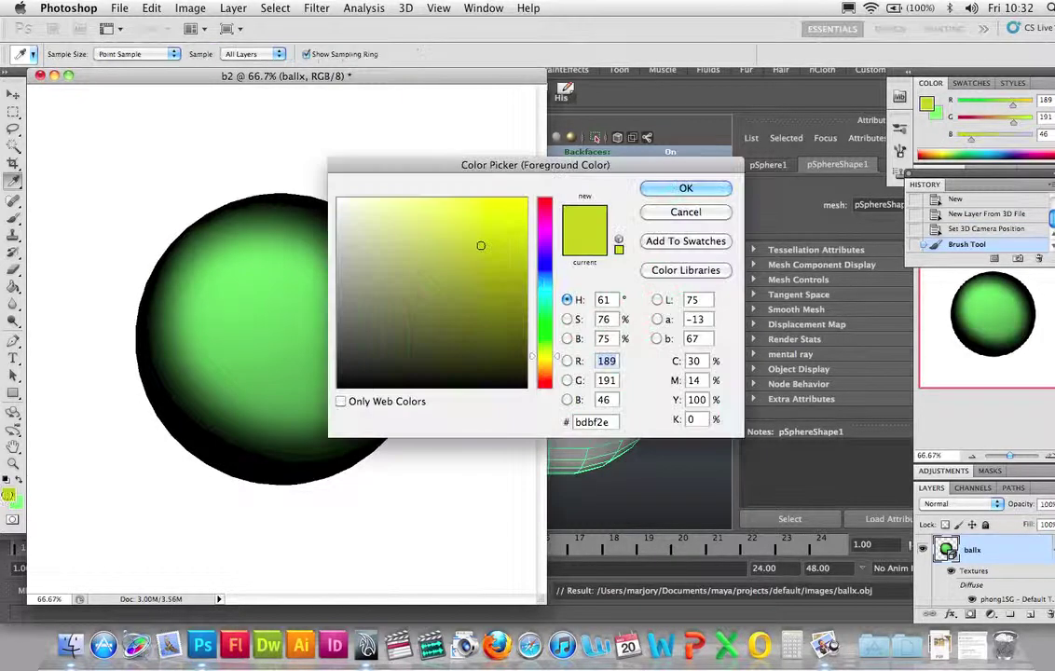
{"action": "left_click", "coordinate": [550, 271]}
{"action": "left_click", "coordinate": [493, 298]}
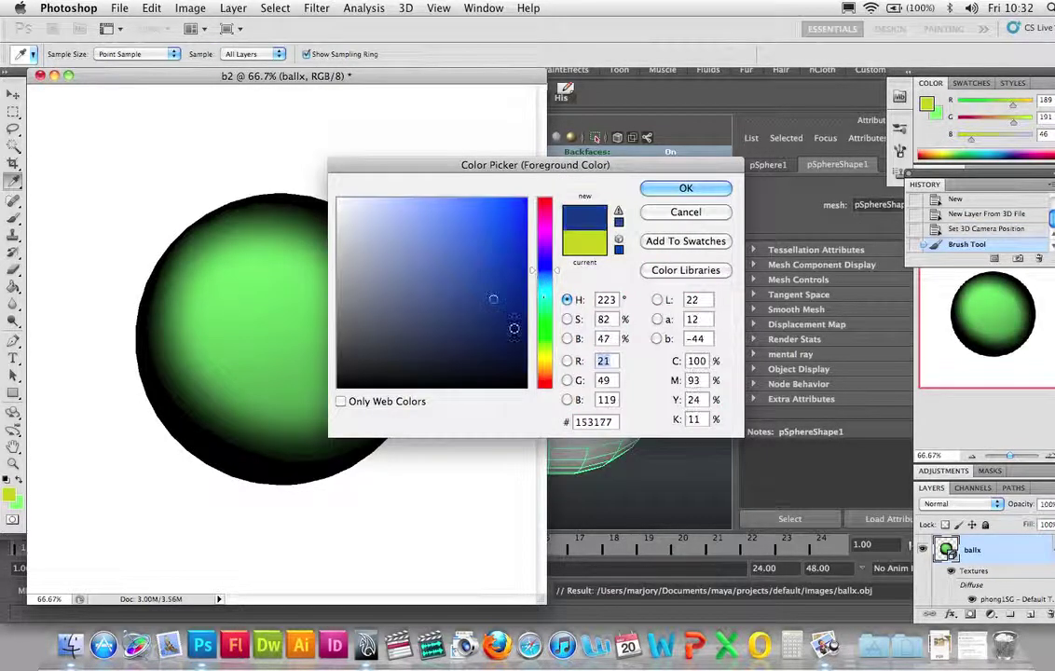
{"action": "left_click", "coordinate": [542, 289]}
{"action": "left_click", "coordinate": [488, 234]}
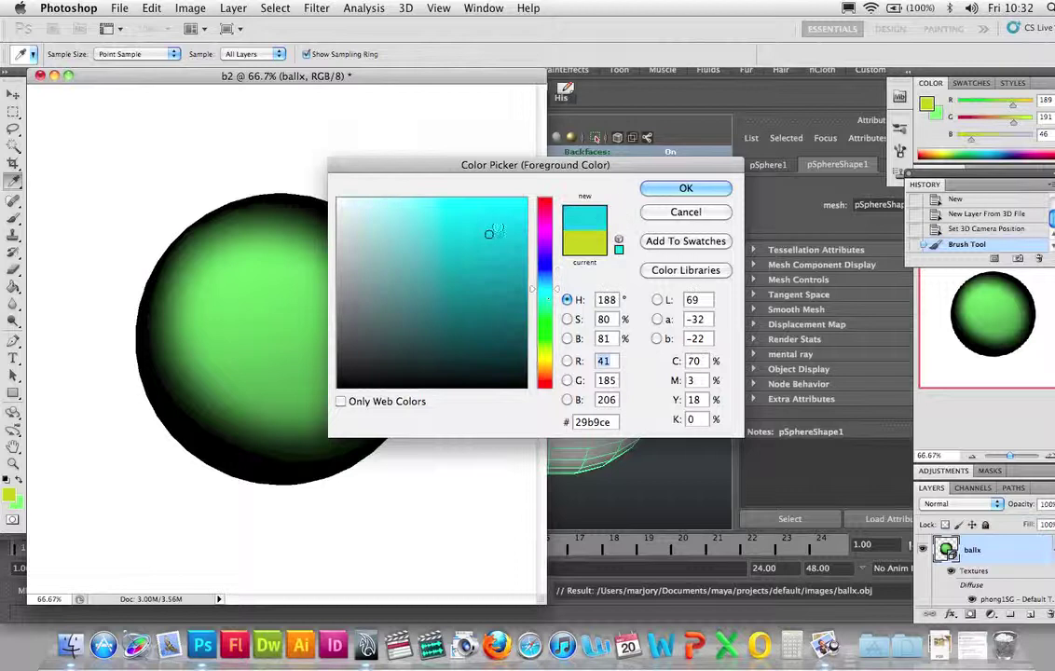
{"action": "left_click", "coordinate": [491, 271]}
{"action": "left_click", "coordinate": [544, 277]}
{"action": "left_click", "coordinate": [472, 224]}
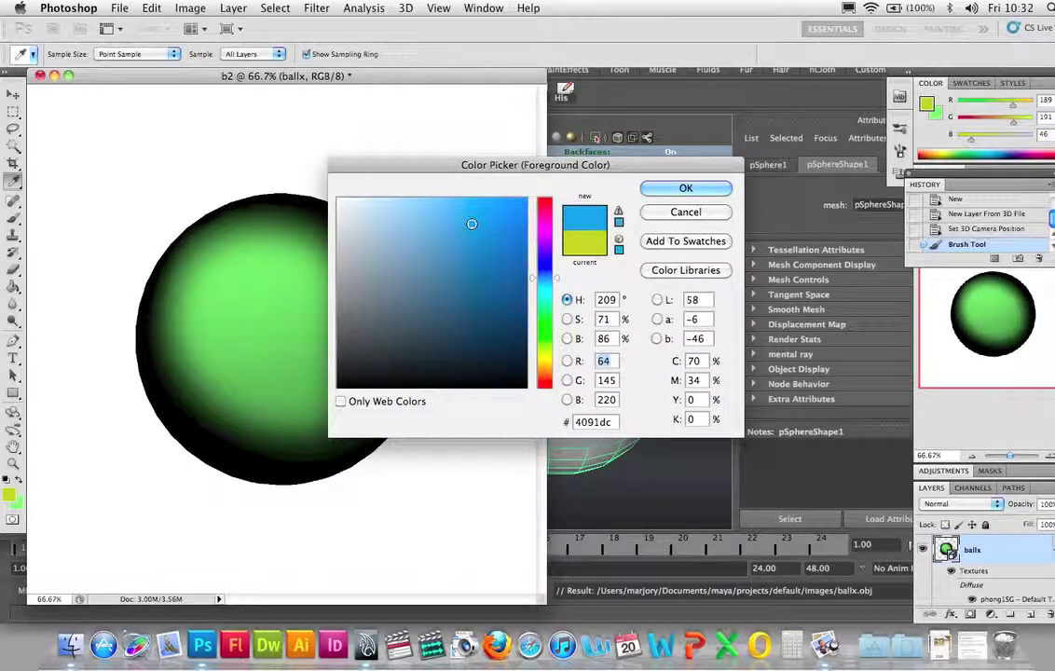
{"action": "left_click", "coordinate": [684, 188]}
- Orbit to the sphere's unpainted black front and paint it blue
{"action": "key", "text": "b"}
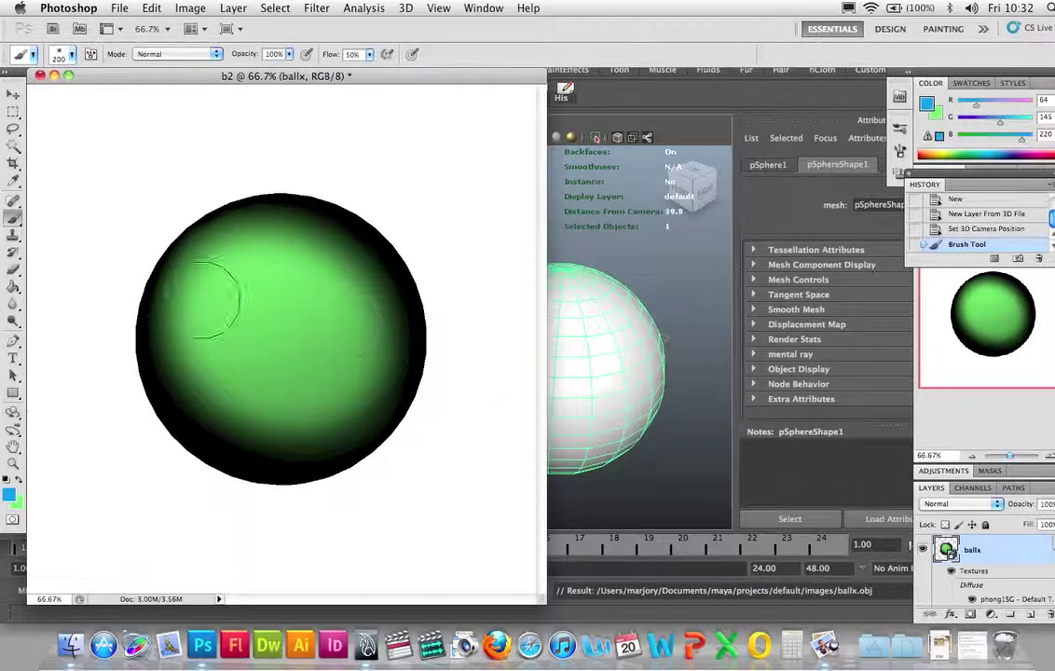
{"action": "left_click", "coordinate": [13, 429]}
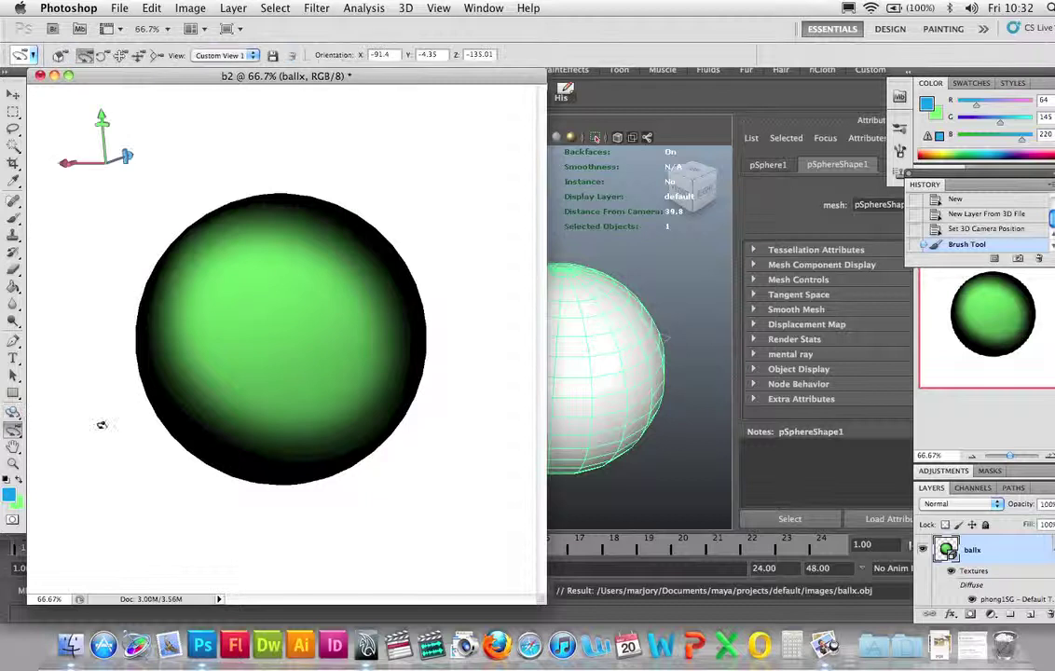
{"action": "left_click_drag", "start_coordinate": [335, 397], "coordinate": [326, 158]}
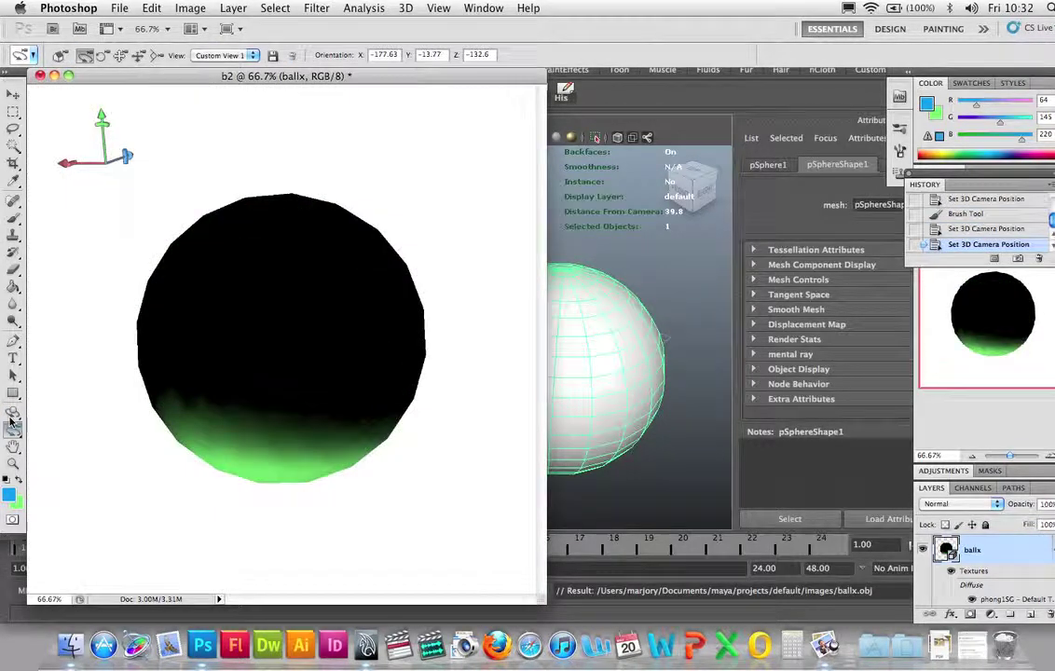
{"action": "key", "text": "b"}
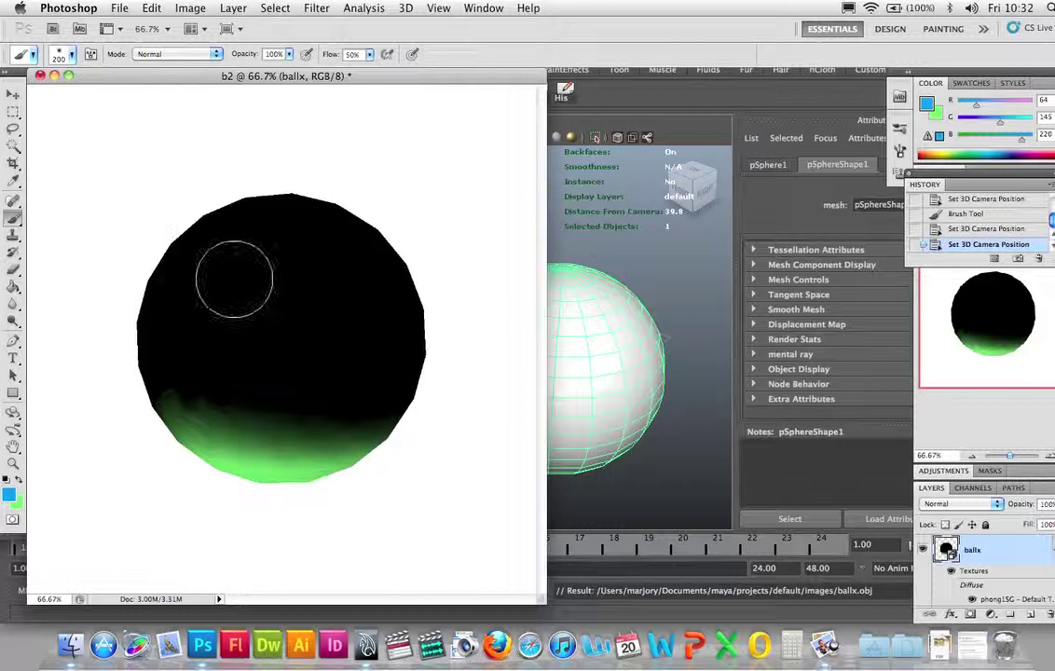
{"action": "mouse_move", "coordinate": [233, 275]}
{"action": "left_mouse_down"}
{"action": "mouse_move", "coordinate": [301, 287]}
{"action": "mouse_move", "coordinate": [292, 237]}
{"action": "mouse_move", "coordinate": [216, 223]}
{"action": "mouse_move", "coordinate": [287, 216]}
{"action": "mouse_move", "coordinate": [278, 229]}
{"action": "mouse_move", "coordinate": [294, 236]}
{"action": "left_mouse_up"}
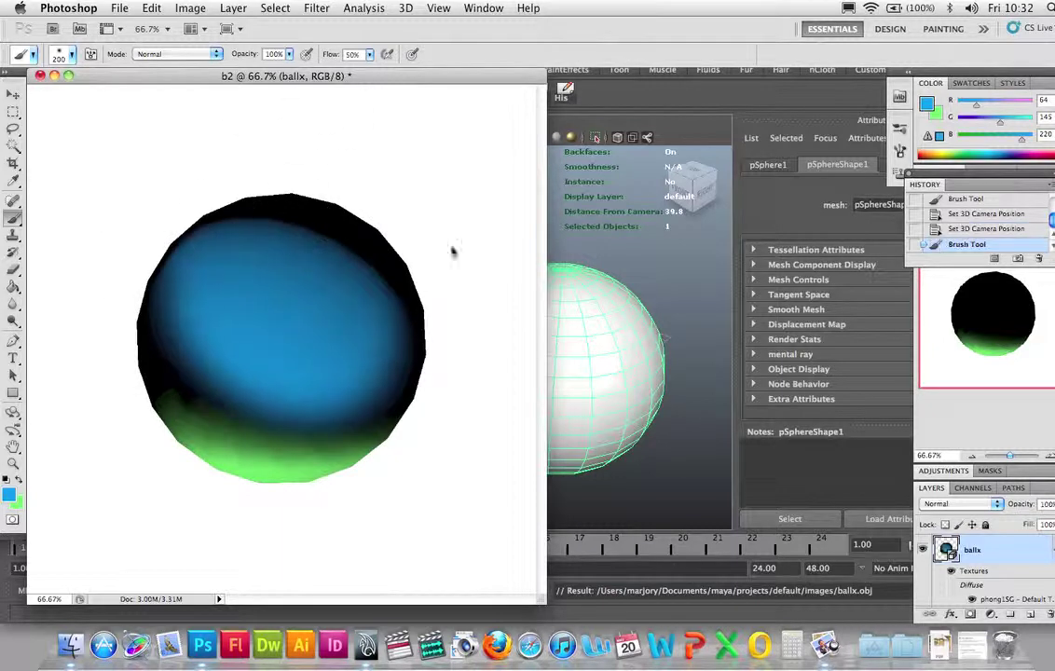
{"action": "scroll", "coordinate": [984, 568], "scroll_direction": "down", "scroll_amount": 1}
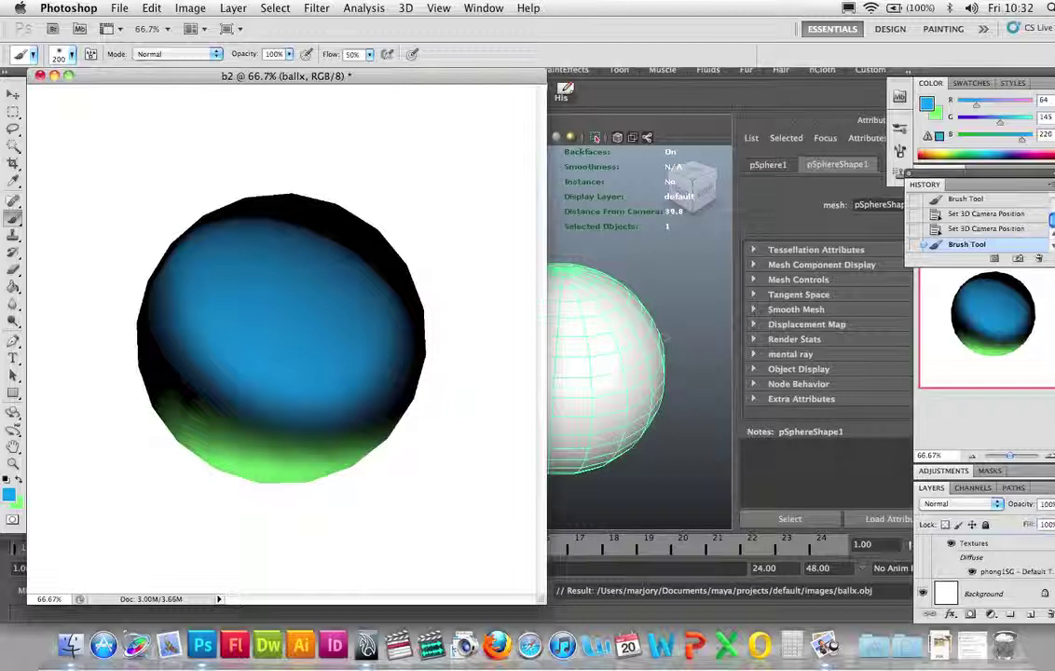
- Open the sphere's diffuse texture as a separate .psb document, then bring b2 back to the front
{"action": "double_click", "coordinate": [1023, 571]}
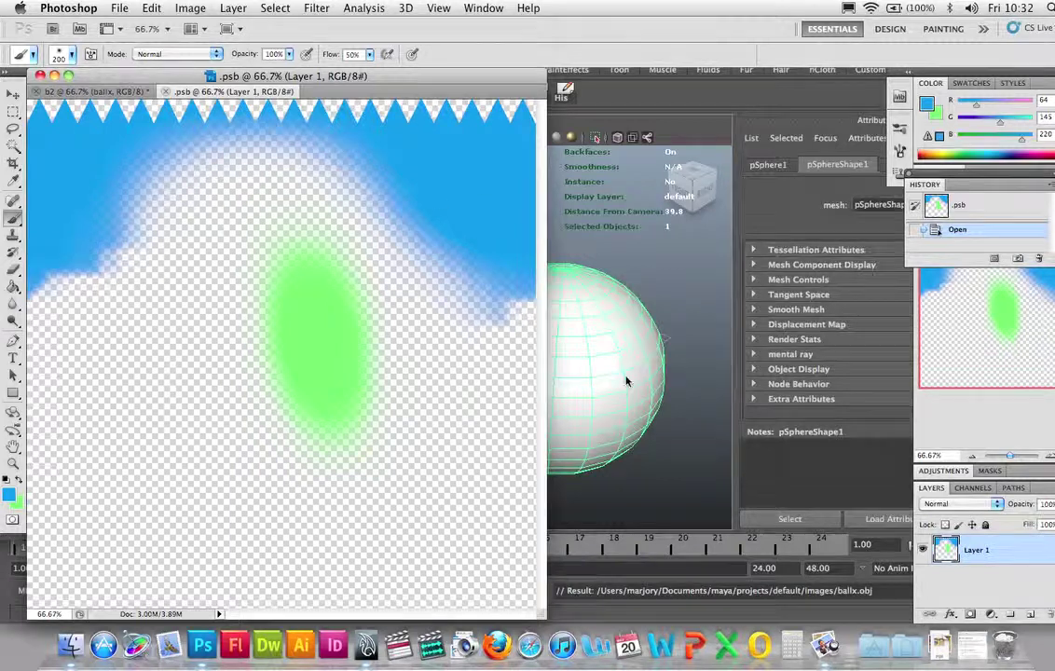
{"action": "left_click", "coordinate": [407, 8]}
{"action": "mouse_move", "coordinate": [488, 313]}
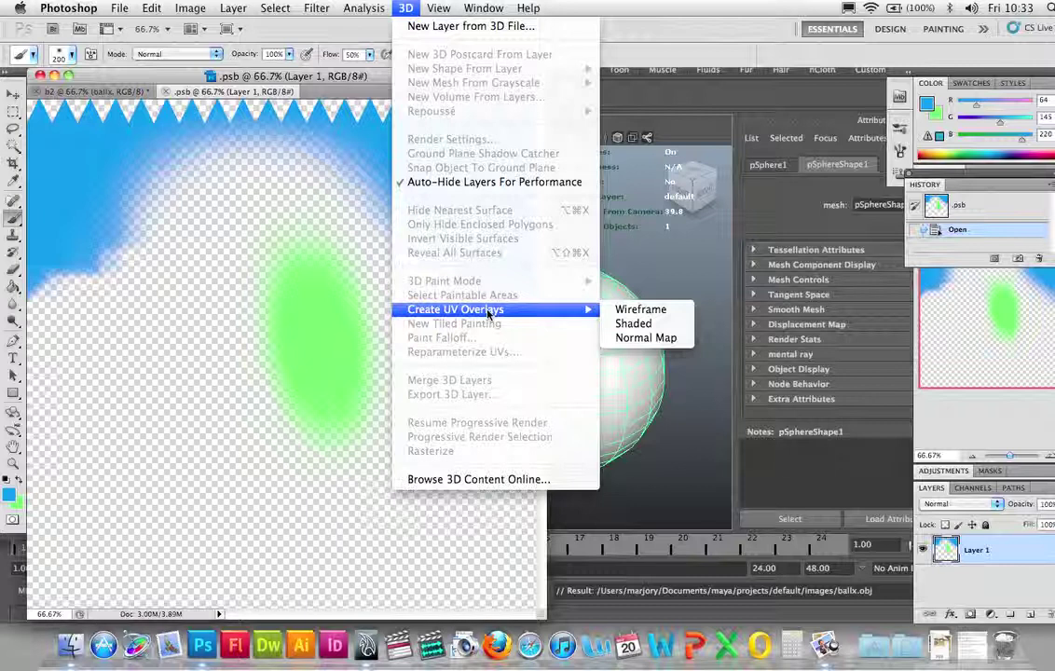
{"action": "left_click", "coordinate": [405, 9]}
{"action": "left_click", "coordinate": [140, 91]}
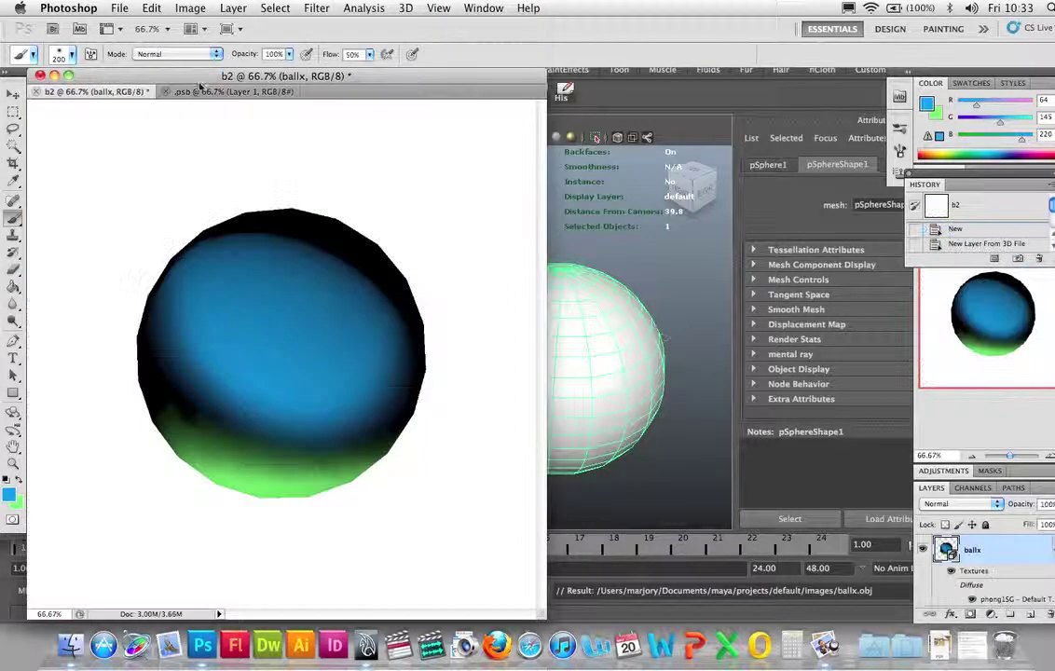
{"action": "left_click_drag", "start_coordinate": [172, 78], "coordinate": [207, 77]}
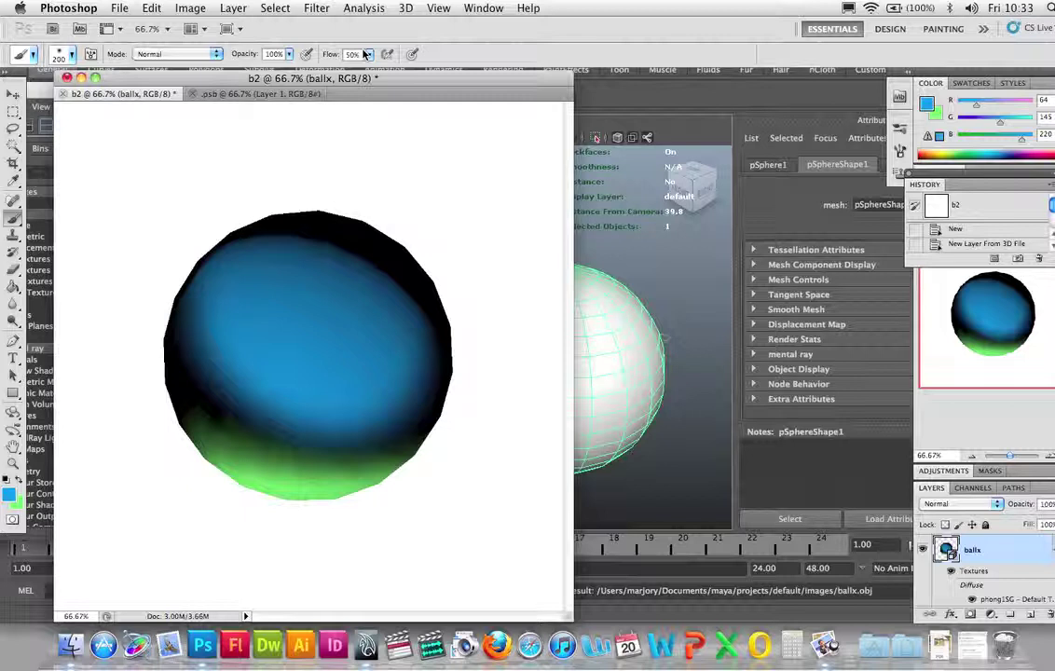
- Export the 3D layer in Wavefront|OBJ format as b2.obj, accepting the default export options
{"action": "left_click", "coordinate": [407, 9]}
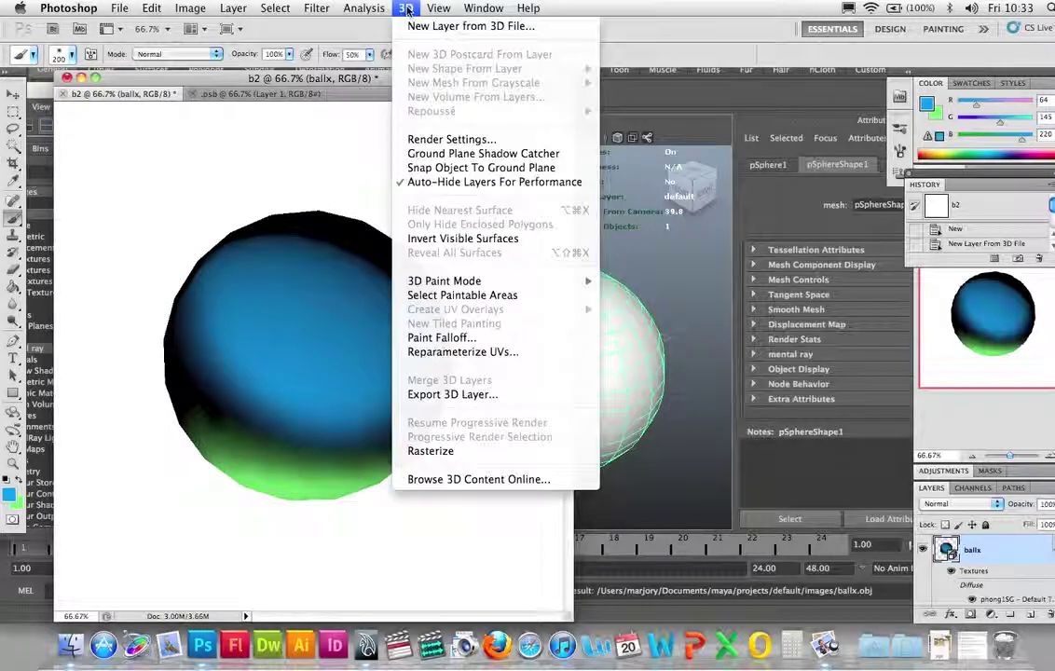
{"action": "left_click", "coordinate": [452, 394]}
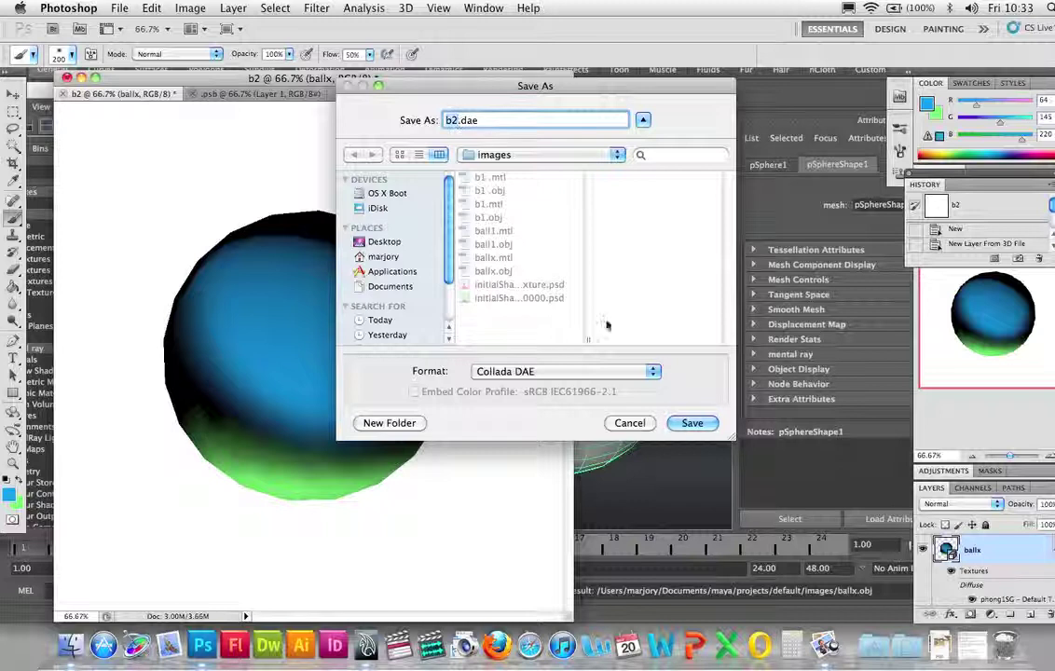
{"action": "left_click", "coordinate": [652, 371]}
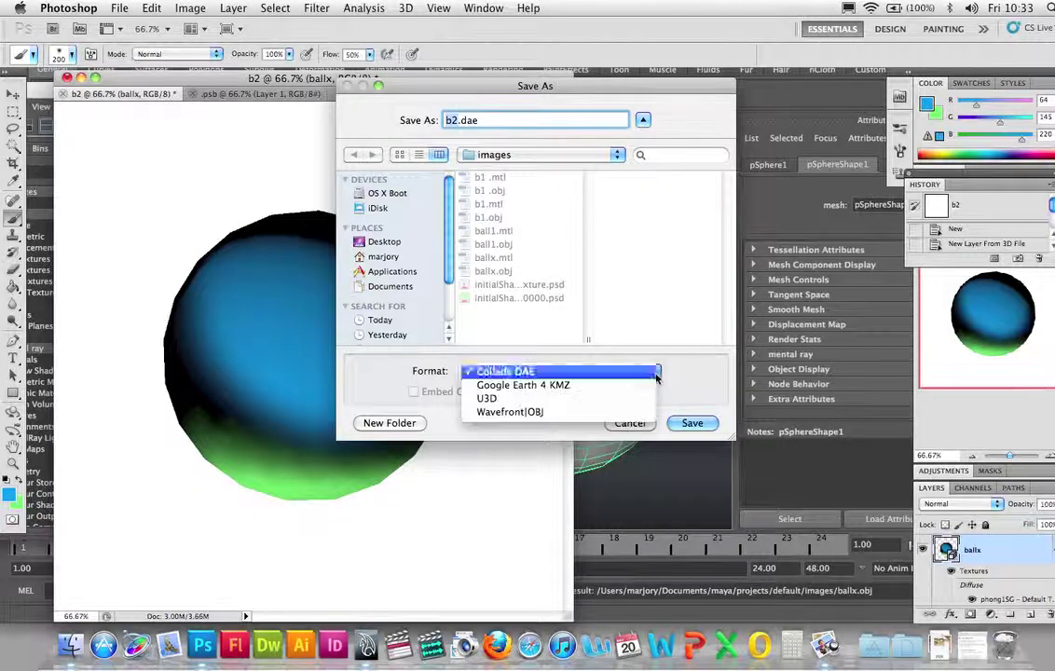
{"action": "left_click", "coordinate": [522, 413]}
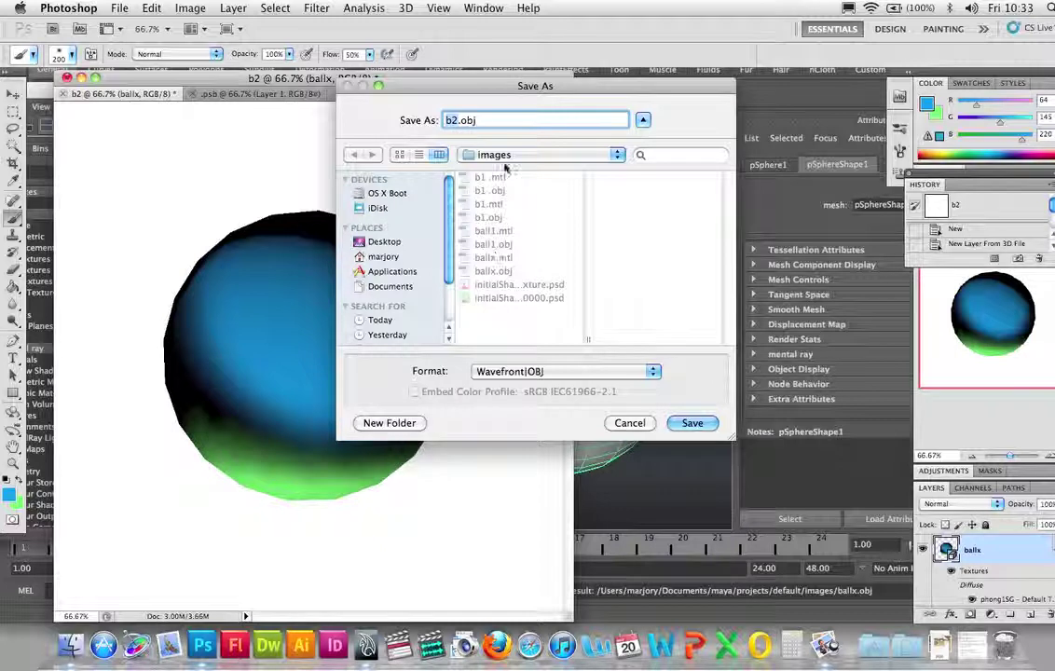
{"action": "left_click", "coordinate": [689, 424]}
{"action": "left_click", "coordinate": [629, 278]}
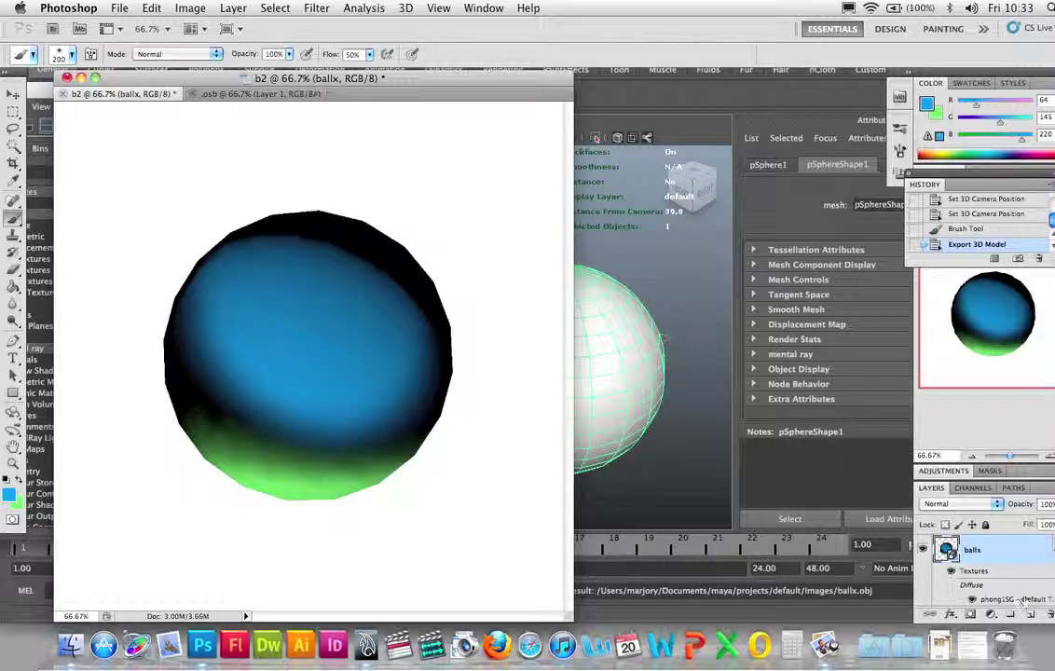
- In Maya, set psdFileTex1's image to phong1SG - Default Texture.psd from the images folder
{"action": "left_click", "coordinate": [631, 170]}
{"action": "left_click", "coordinate": [341, 422]}
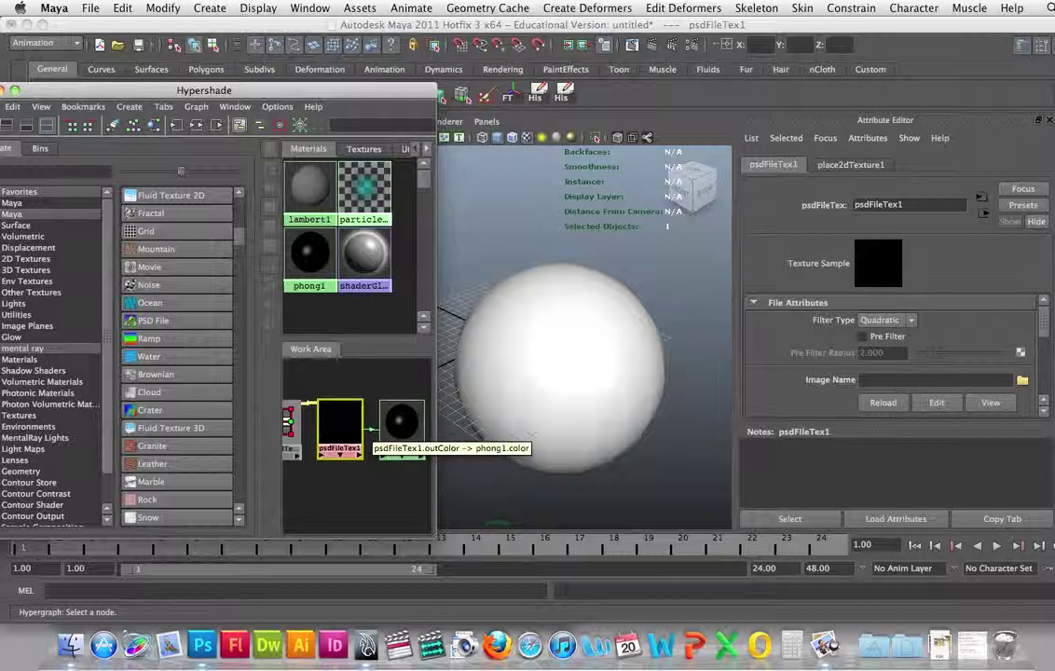
{"action": "left_click", "coordinate": [1022, 380]}
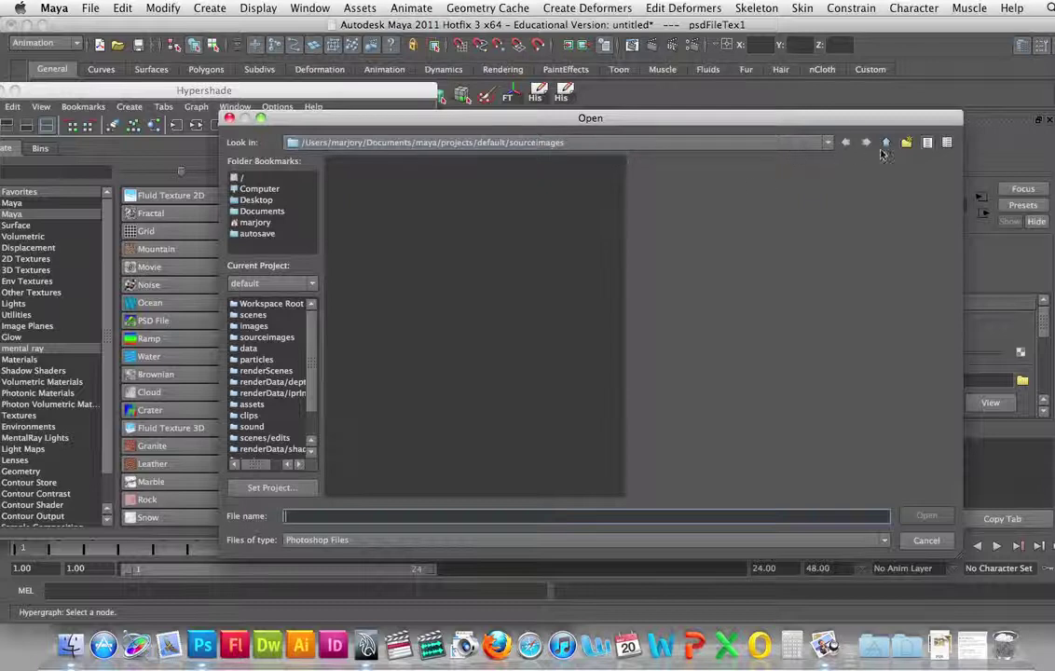
{"action": "left_click", "coordinate": [253, 326]}
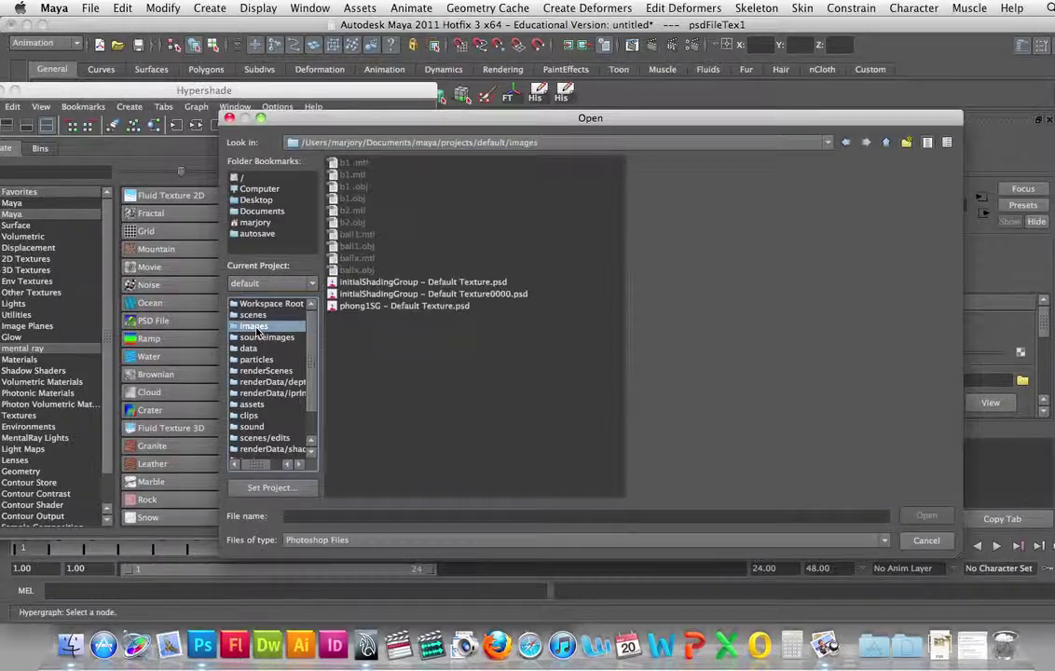
{"action": "left_click", "coordinate": [350, 307]}
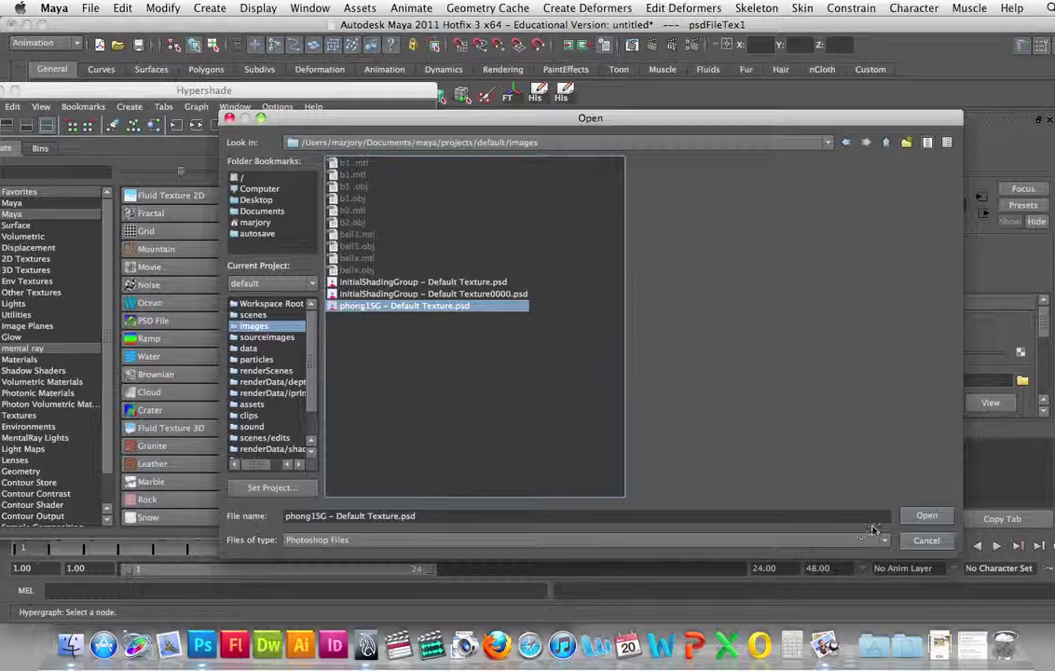
{"action": "left_click", "coordinate": [927, 518]}
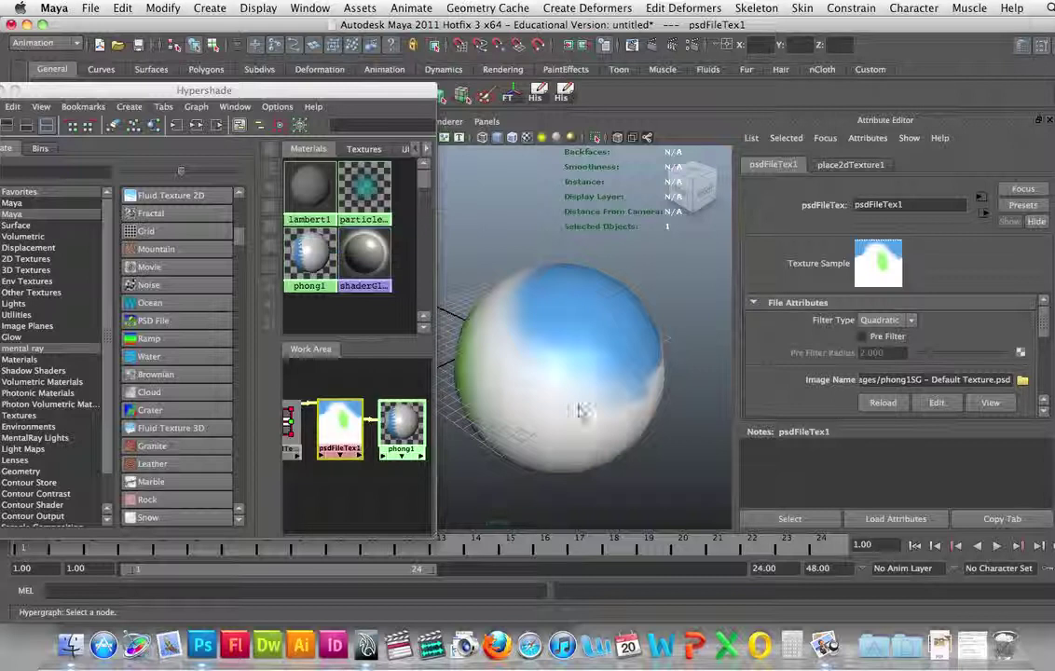
{"action": "left_click", "coordinate": [202, 645]}
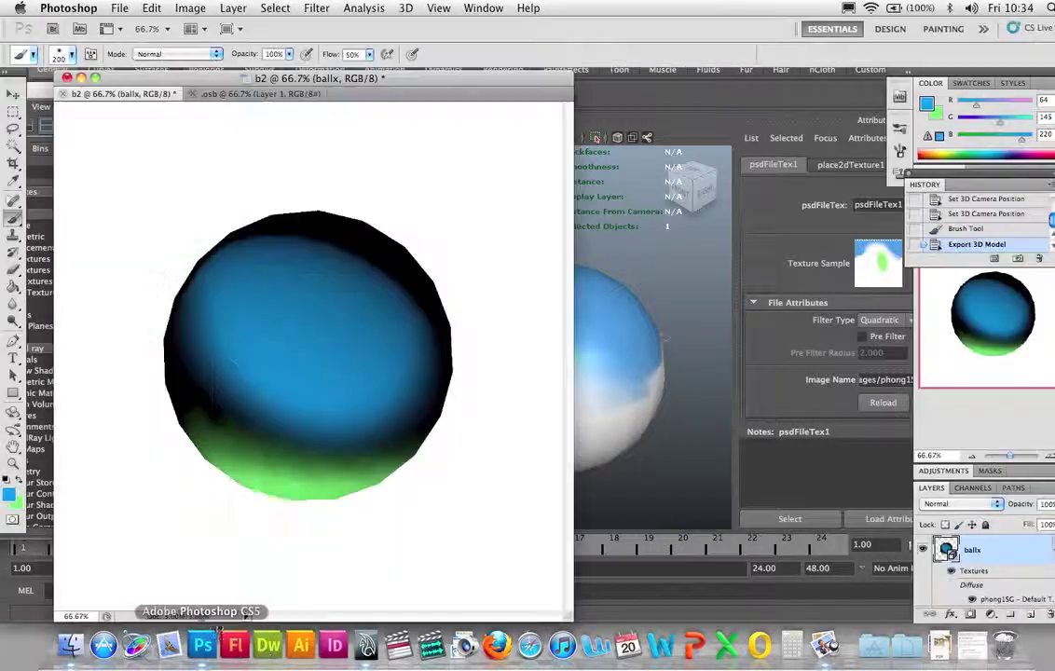
- Bring up the sphere's flat .psb texture document, then return to Maya's Hypershade
{"action": "left_click", "coordinate": [407, 9]}
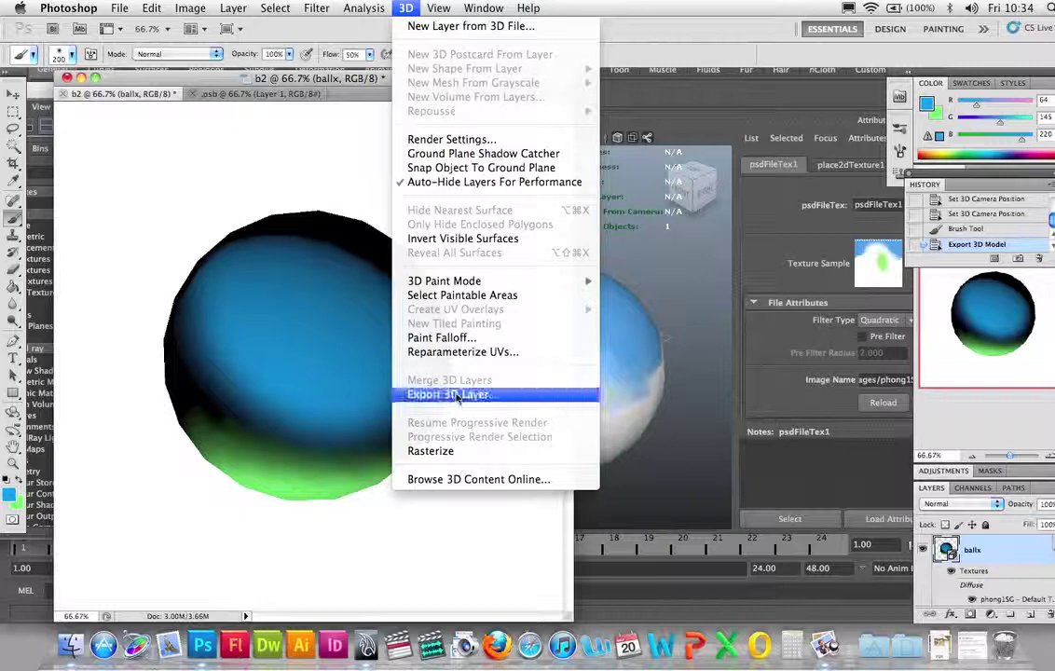
{"action": "key", "text": "Escape"}
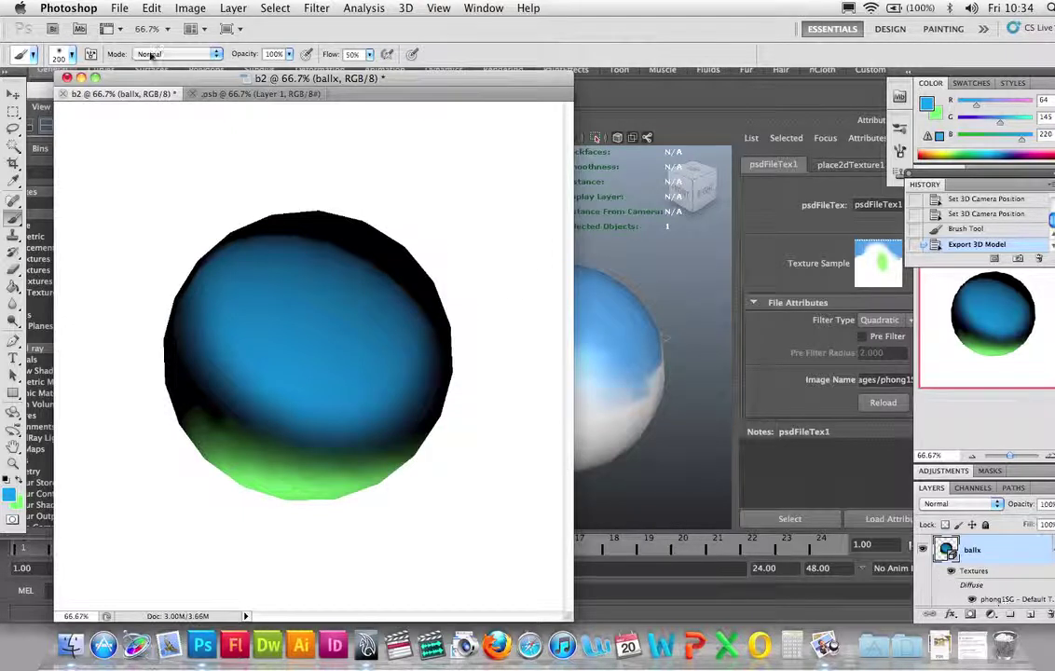
{"action": "left_click", "coordinate": [241, 95]}
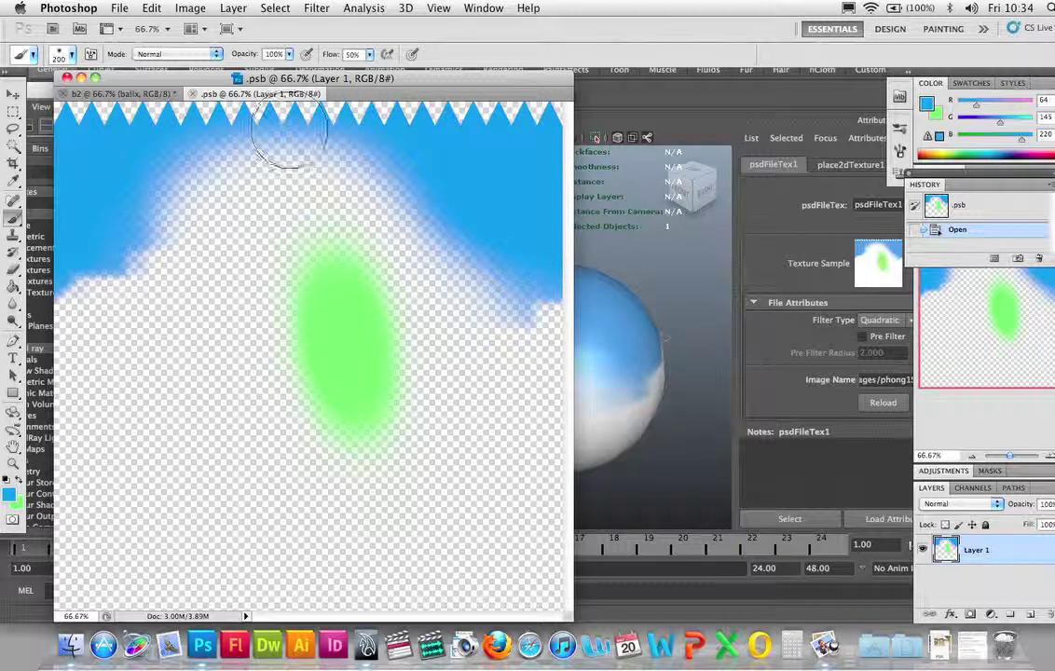
{"action": "left_click", "coordinate": [680, 267]}
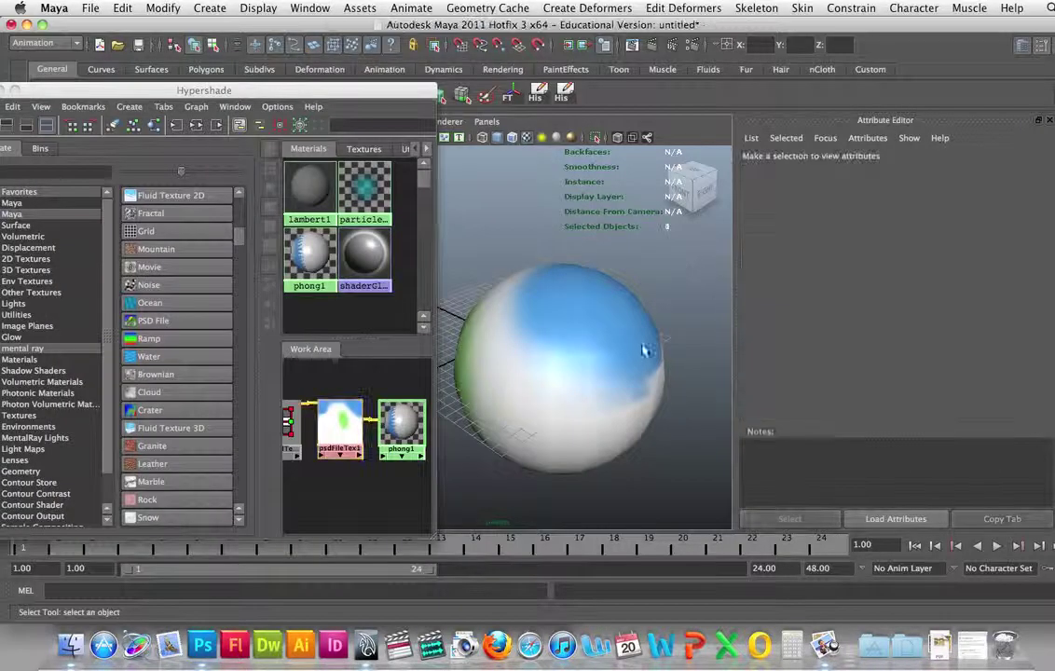
- Set the foreground colour to magenta c73cbf and brush strokes across the lower .psb texture
{"action": "left_click", "coordinate": [342, 430]}
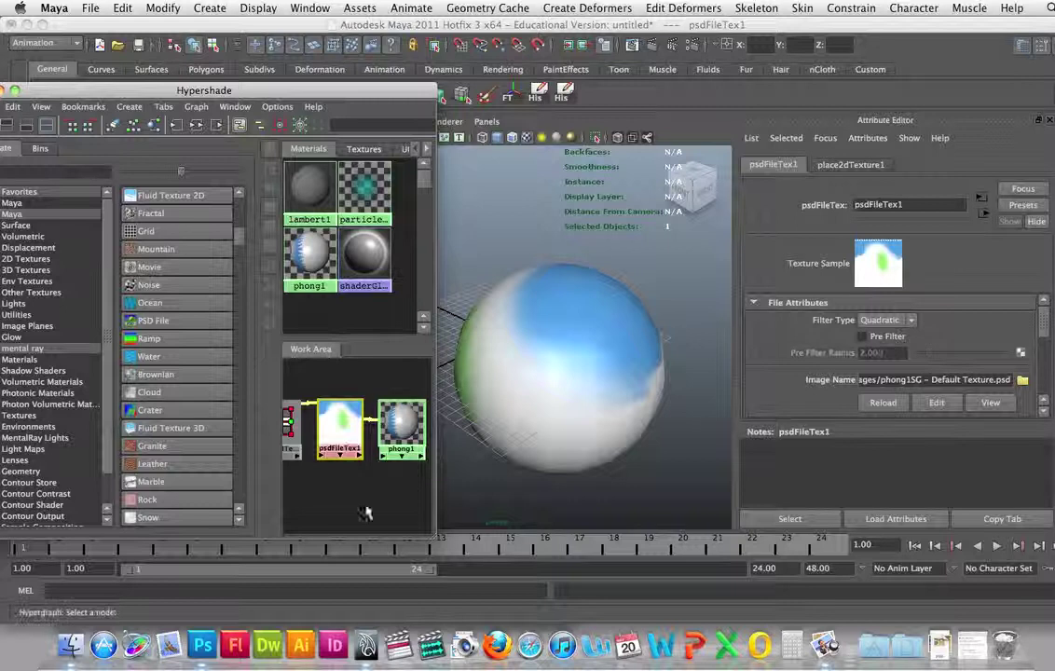
{"action": "left_click", "coordinate": [203, 645]}
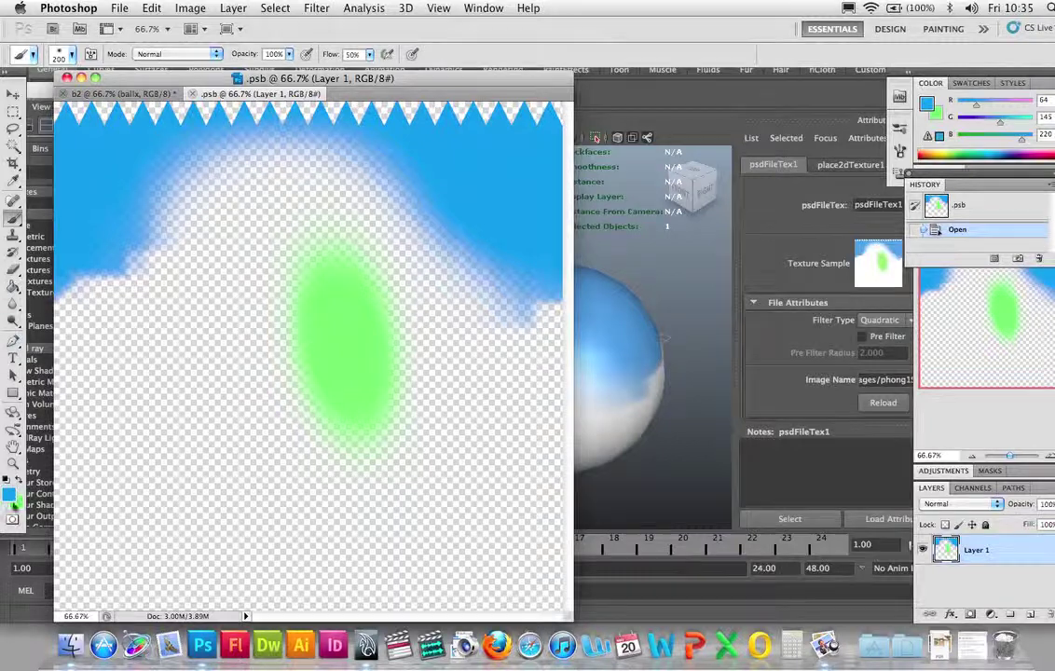
{"action": "left_click", "coordinate": [8, 494]}
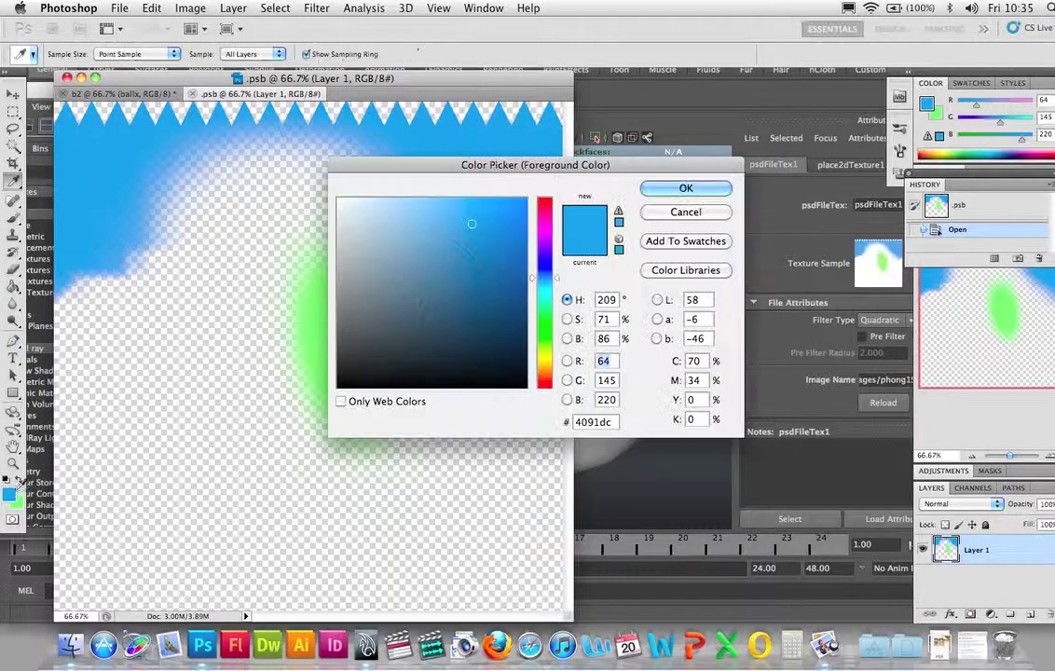
{"action": "left_click", "coordinate": [543, 230]}
{"action": "left_click", "coordinate": [469, 240]}
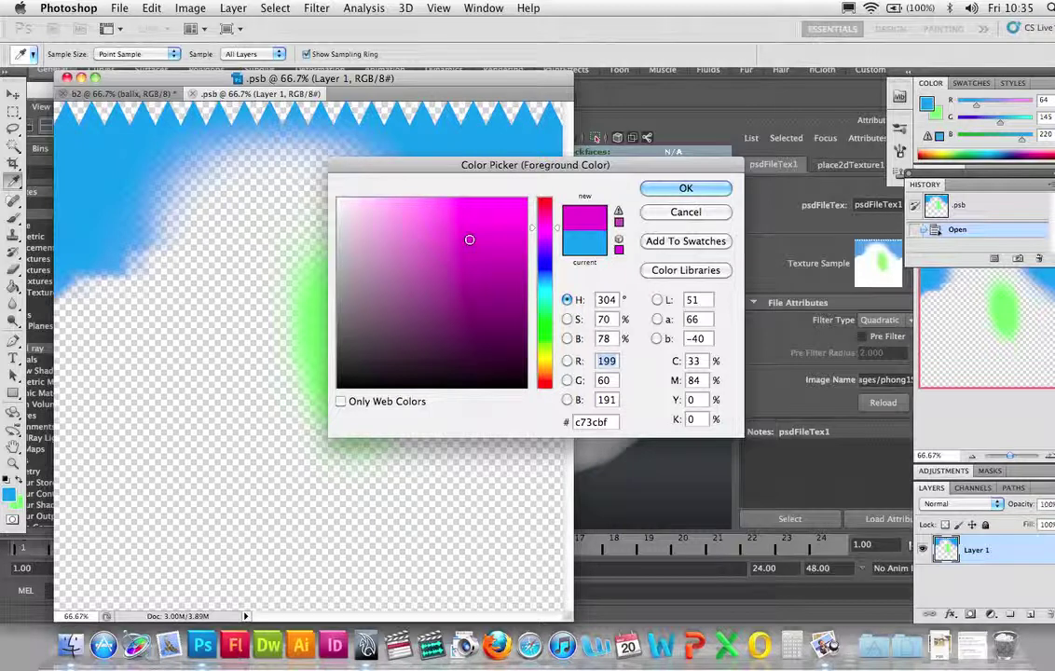
{"action": "left_click", "coordinate": [686, 189]}
{"action": "key", "text": "b"}
{"action": "mouse_move", "coordinate": [189, 410]}
{"action": "left_mouse_down"}
{"action": "mouse_move", "coordinate": [330, 531]}
{"action": "mouse_move", "coordinate": [177, 376]}
{"action": "mouse_move", "coordinate": [370, 550]}
{"action": "mouse_move", "coordinate": [473, 431]}
{"action": "mouse_move", "coordinate": [296, 466]}
{"action": "mouse_move", "coordinate": [158, 279]}
{"action": "mouse_move", "coordinate": [280, 484]}
{"action": "left_mouse_up"}
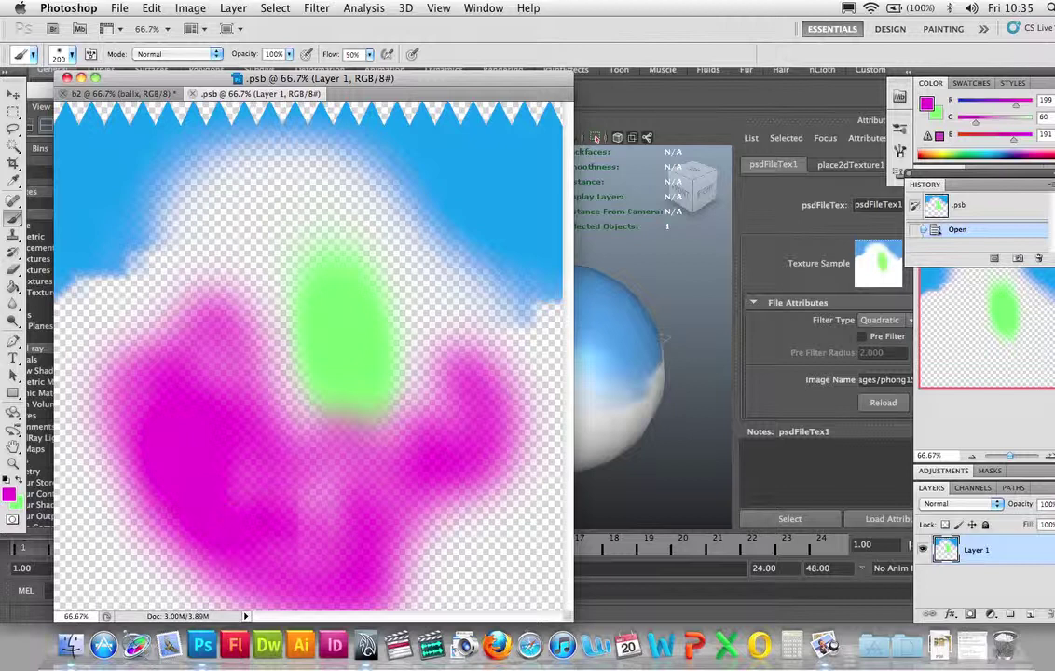
- Rotate the b2 sphere model to show its magenta-painted side
{"action": "left_click", "coordinate": [121, 94]}
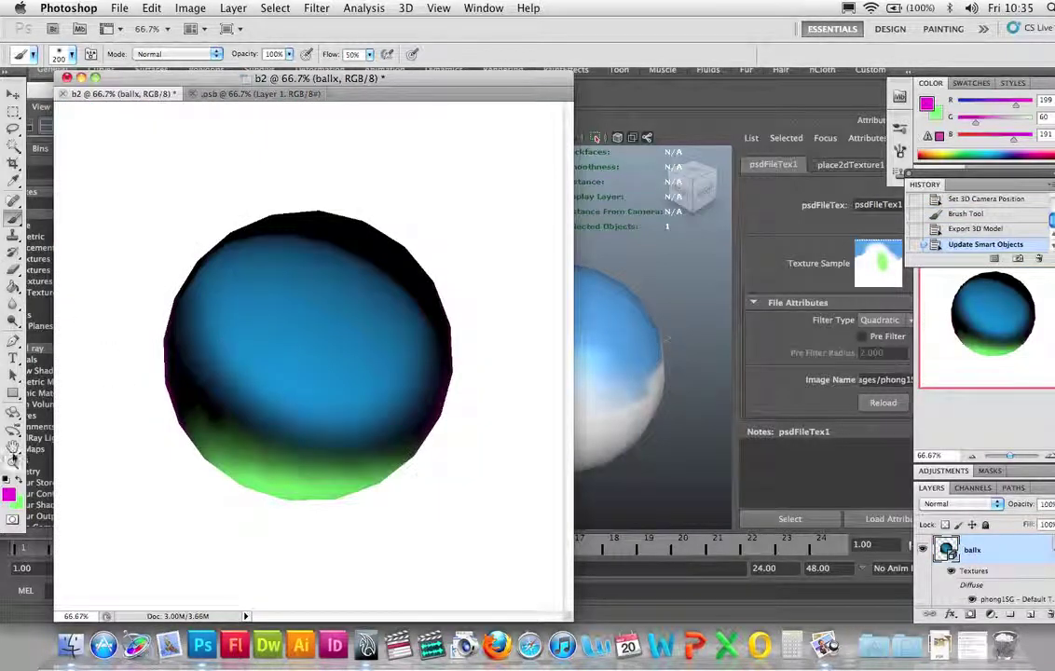
{"action": "left_click", "coordinate": [12, 430]}
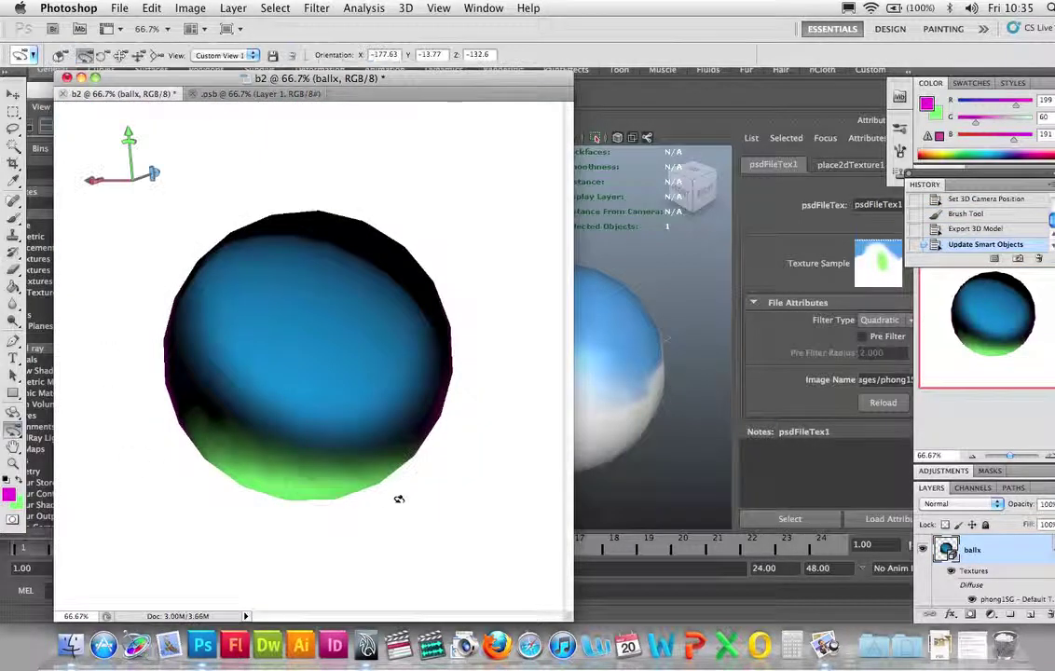
{"action": "left_click_drag", "start_coordinate": [399, 500], "coordinate": [157, 395]}
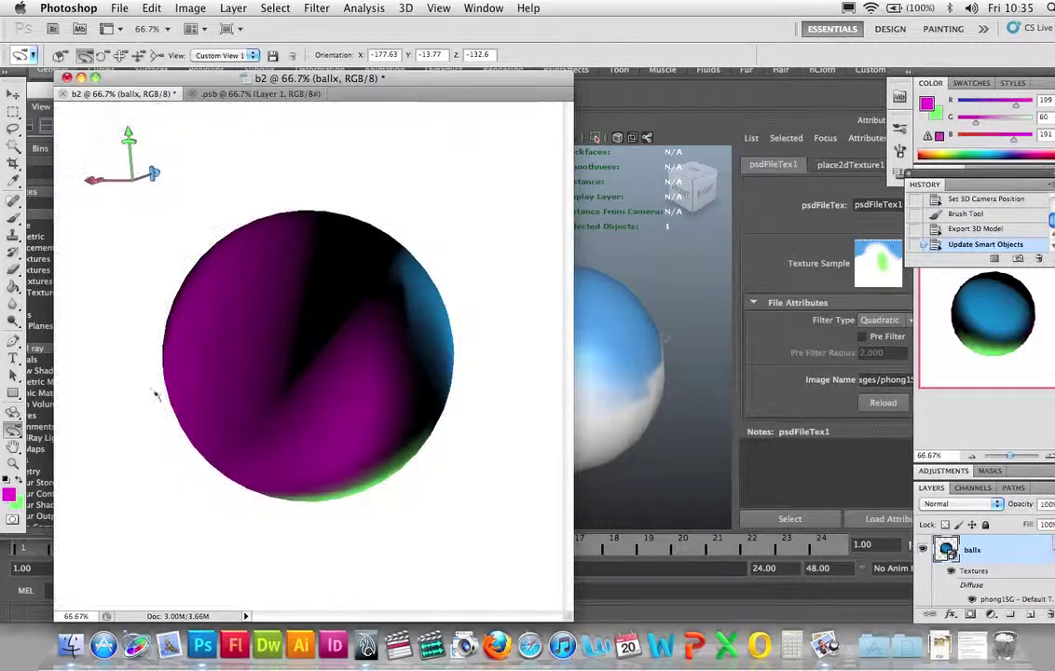
- Export the 3D layer as Wavefront OBJ 'b2 copy.obj' with default texture options
{"action": "left_click", "coordinate": [406, 8]}
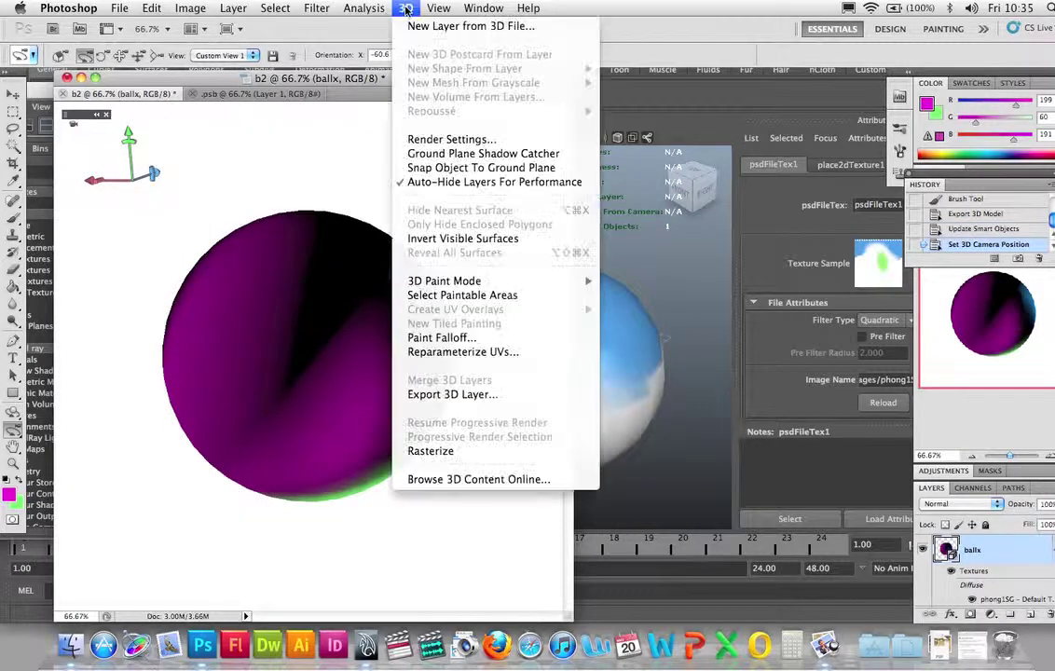
{"action": "left_click", "coordinate": [448, 395]}
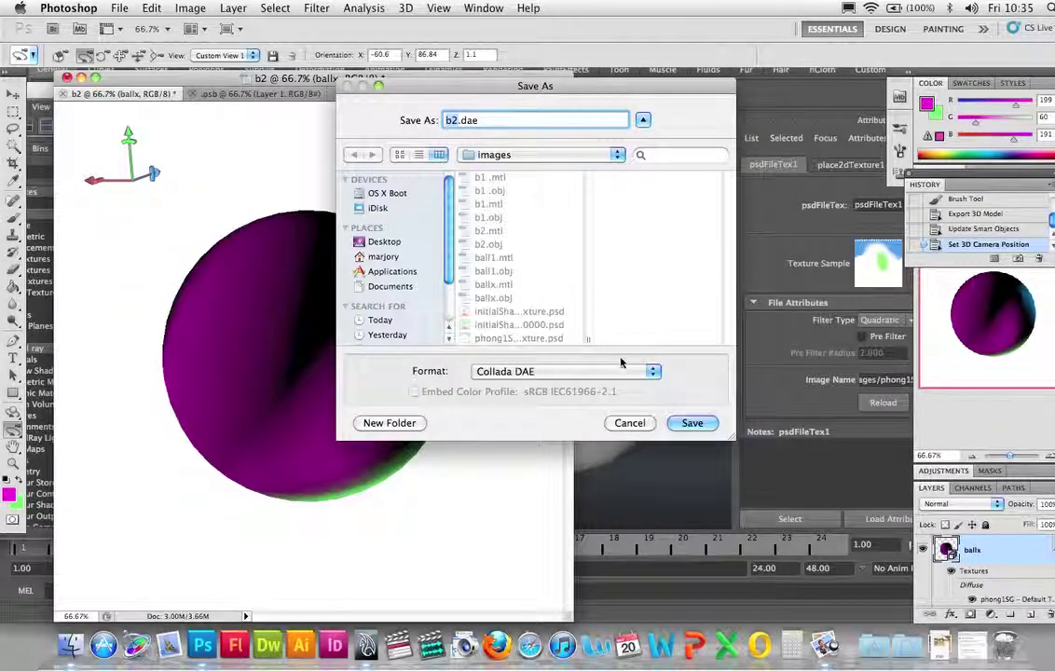
{"action": "left_click", "coordinate": [653, 371]}
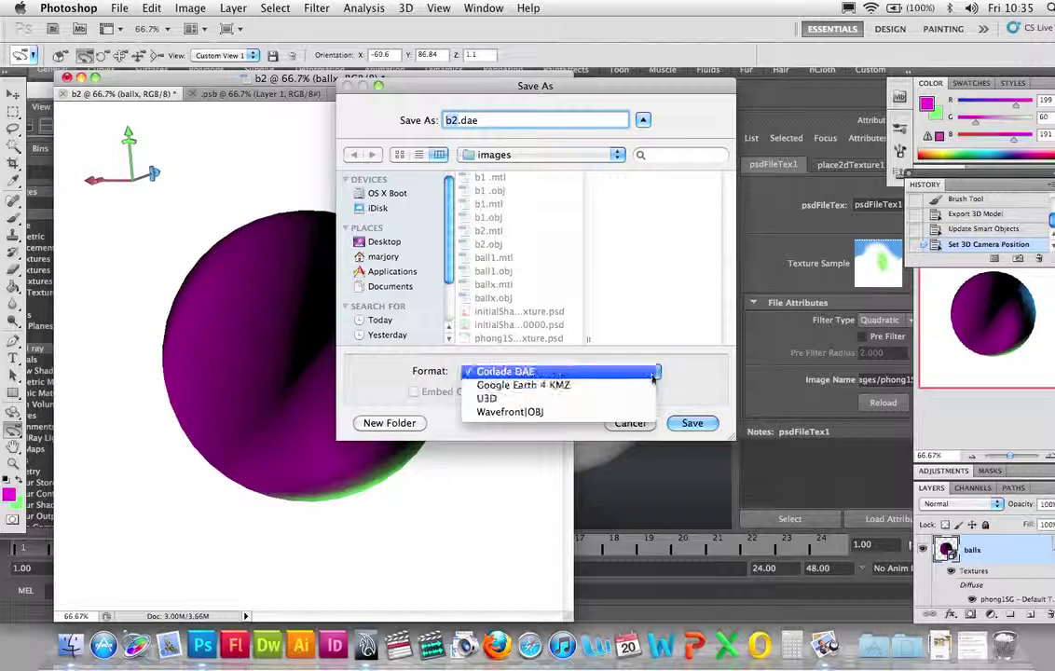
{"action": "left_click", "coordinate": [520, 415]}
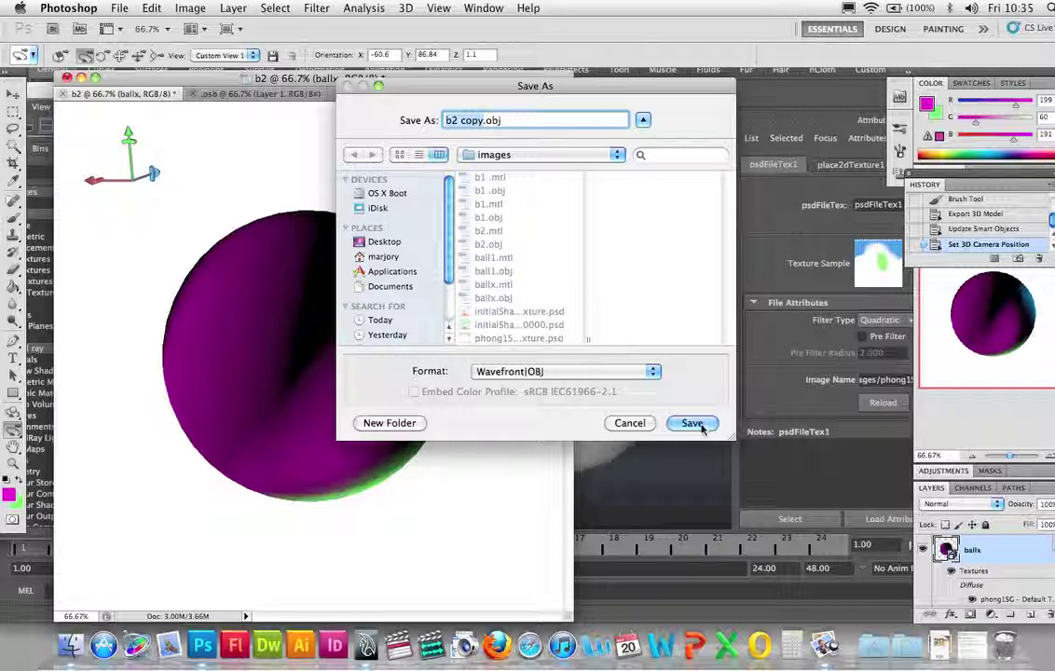
{"action": "left_click", "coordinate": [693, 424]}
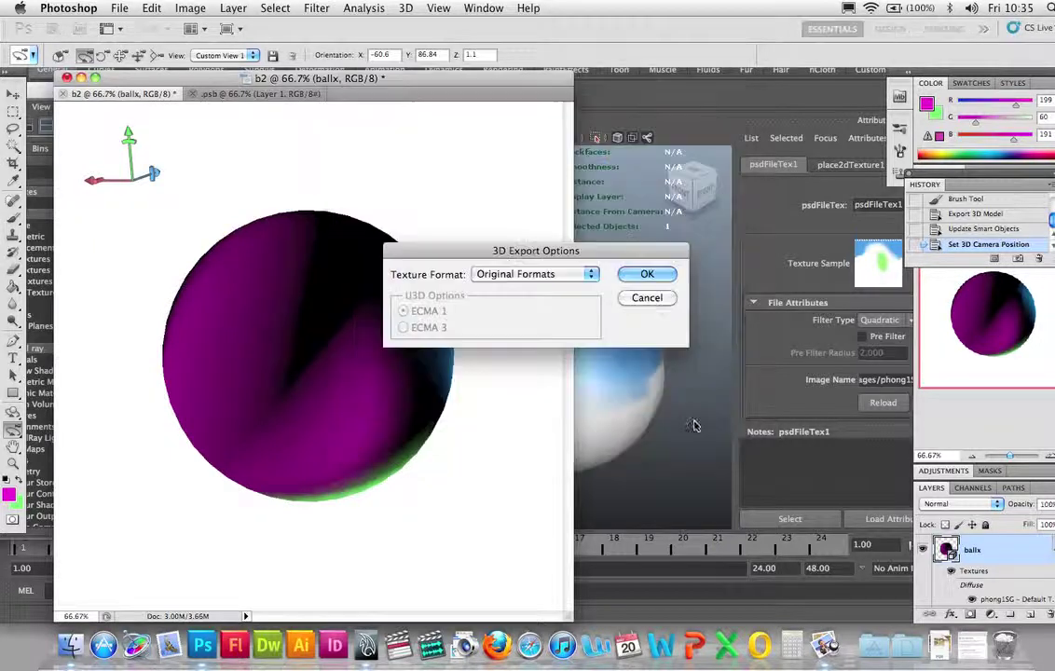
{"action": "left_click", "coordinate": [649, 276]}
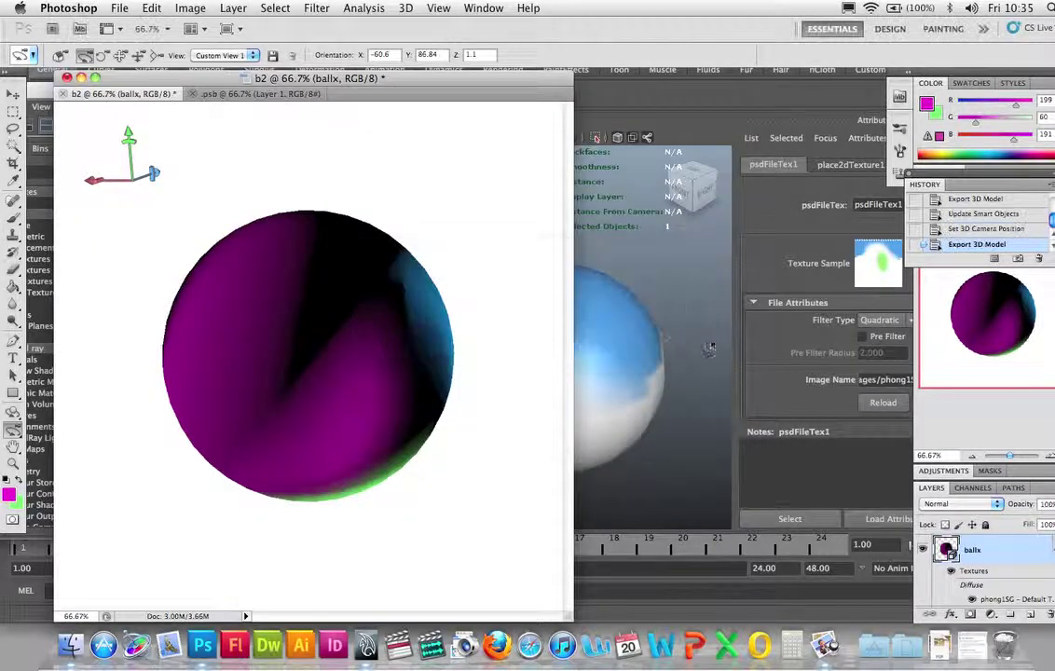
- Point psdFileTex1's image to 'phong1SG - Default Texture0000.psd' and orbit around the textured sphere
{"action": "left_click", "coordinate": [615, 322]}
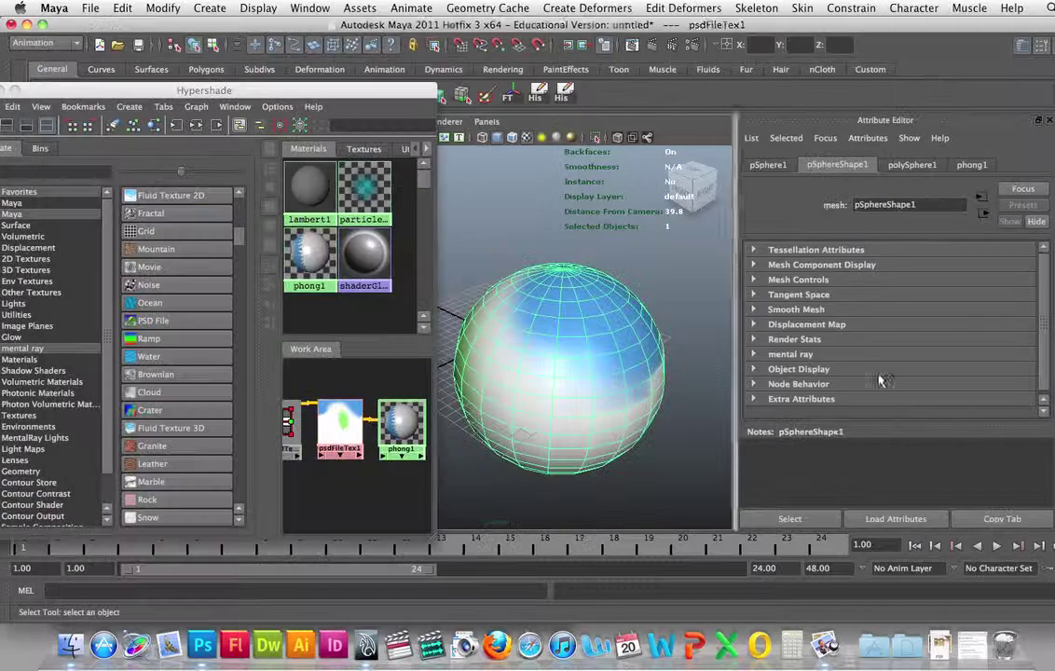
{"action": "left_click", "coordinate": [341, 424]}
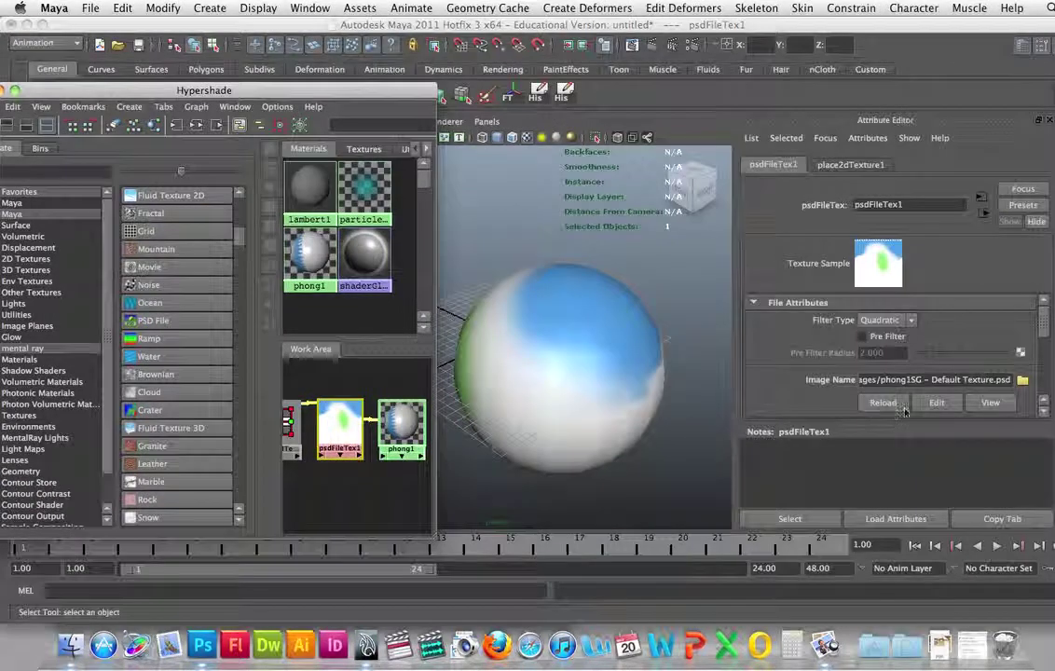
{"action": "left_click", "coordinate": [1022, 380]}
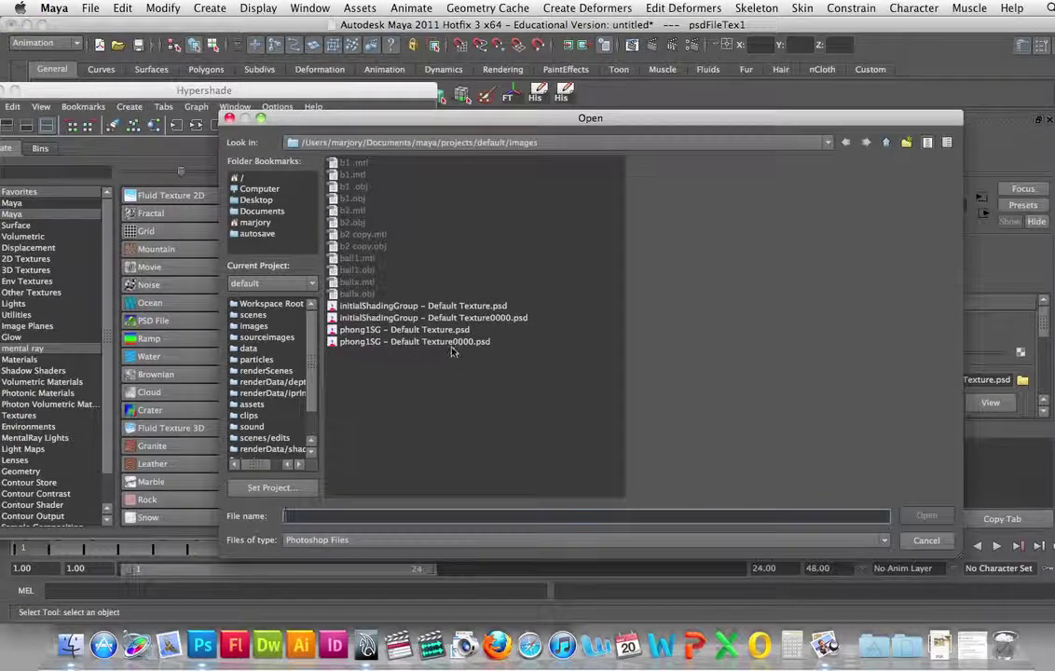
{"action": "left_click", "coordinate": [373, 342]}
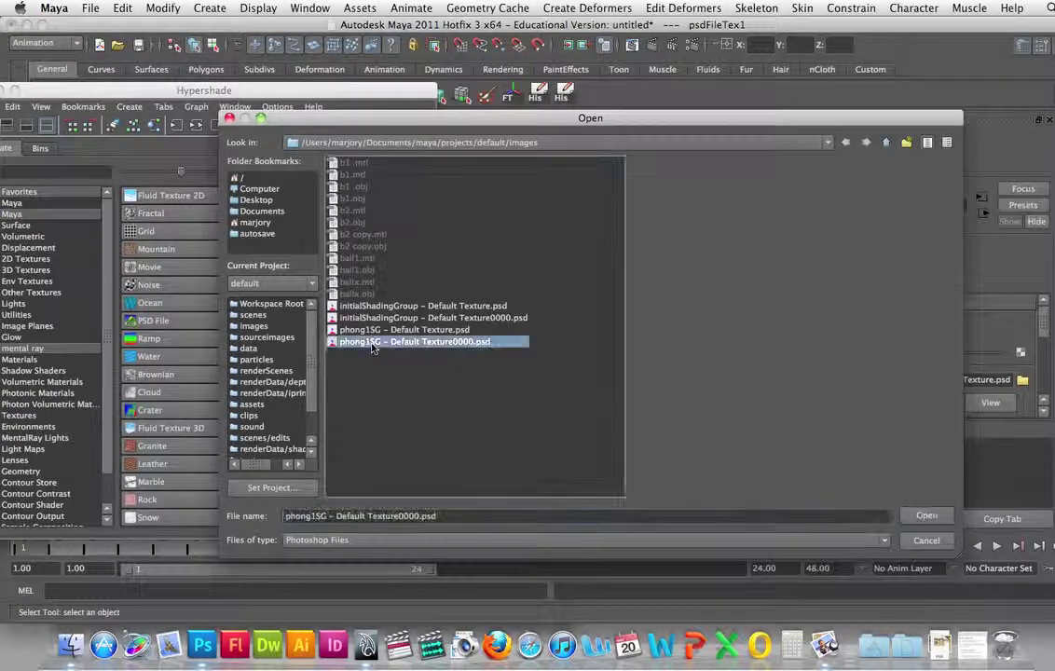
{"action": "left_click", "coordinate": [926, 515]}
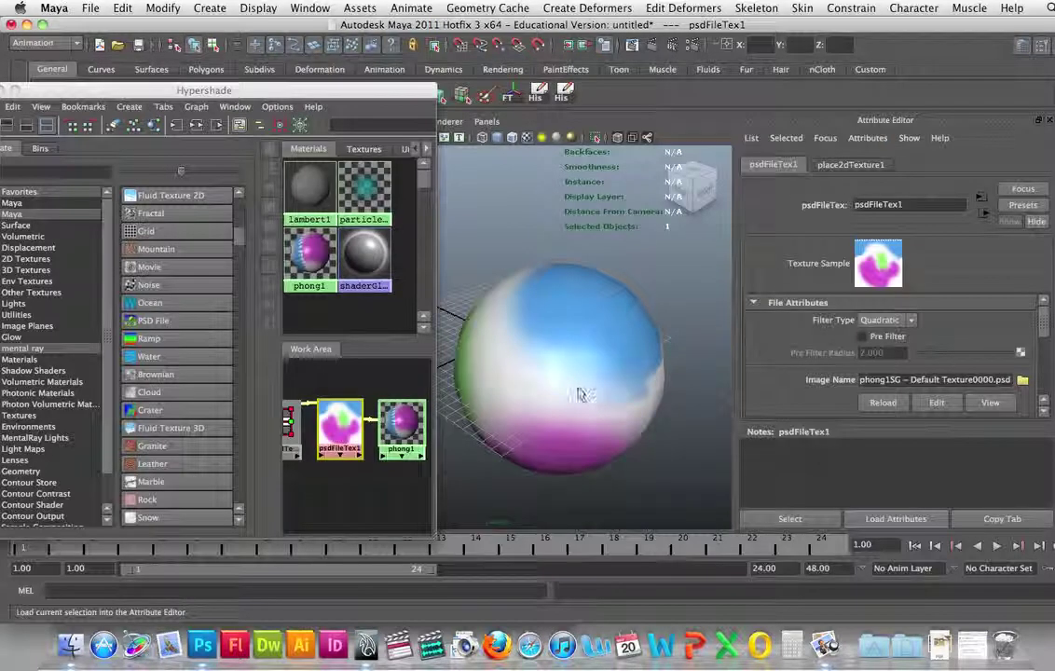
{"action": "left_click_drag", "start_coordinate": [648, 363], "coordinate": [623, 402]}
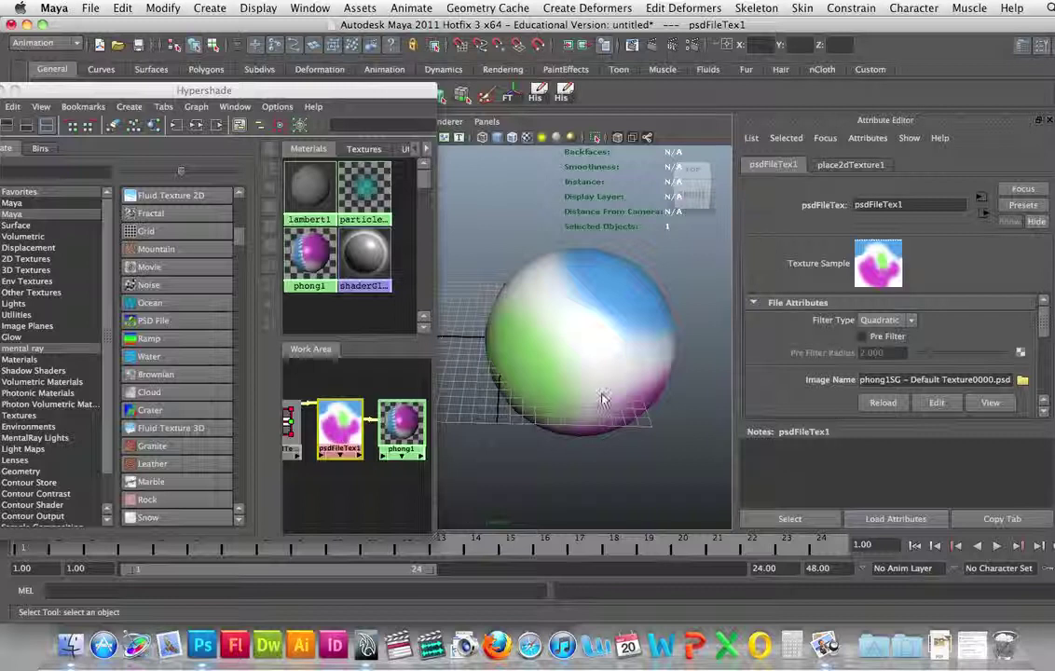
- Add a wireframe UV overlay to the sphere's .psb texture document
{"action": "left_click", "coordinate": [205, 648]}
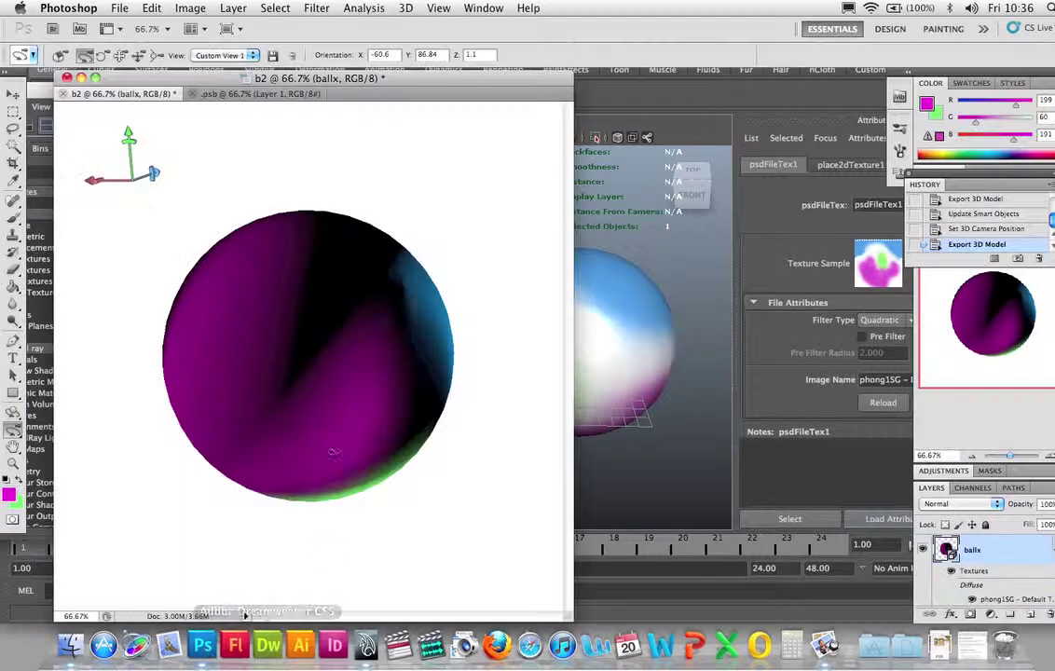
{"action": "left_click", "coordinate": [294, 94]}
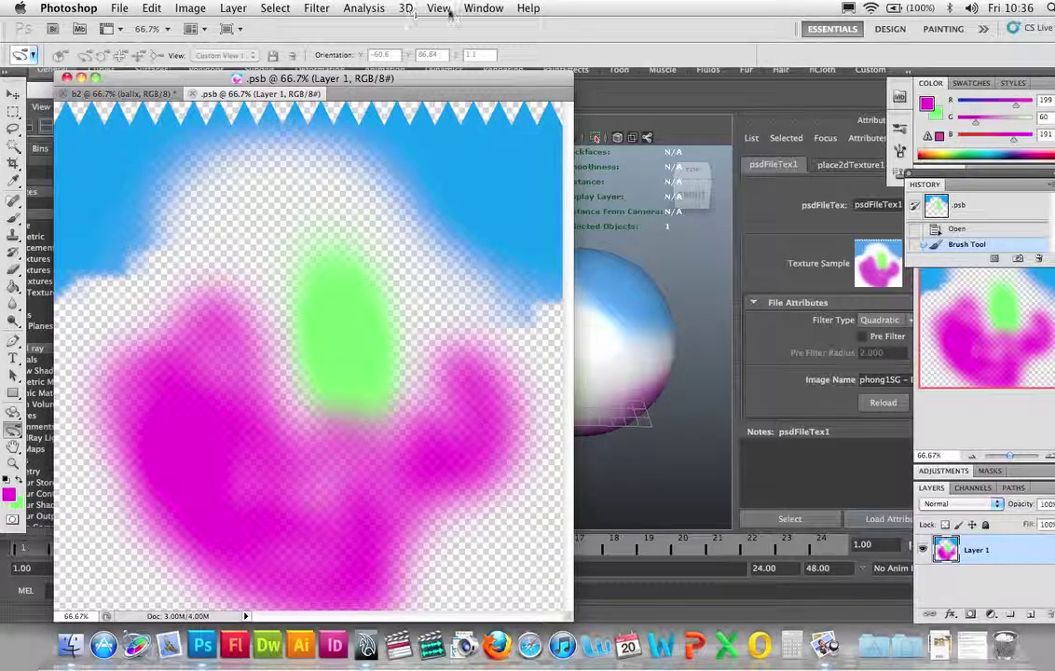
{"action": "left_click", "coordinate": [405, 8]}
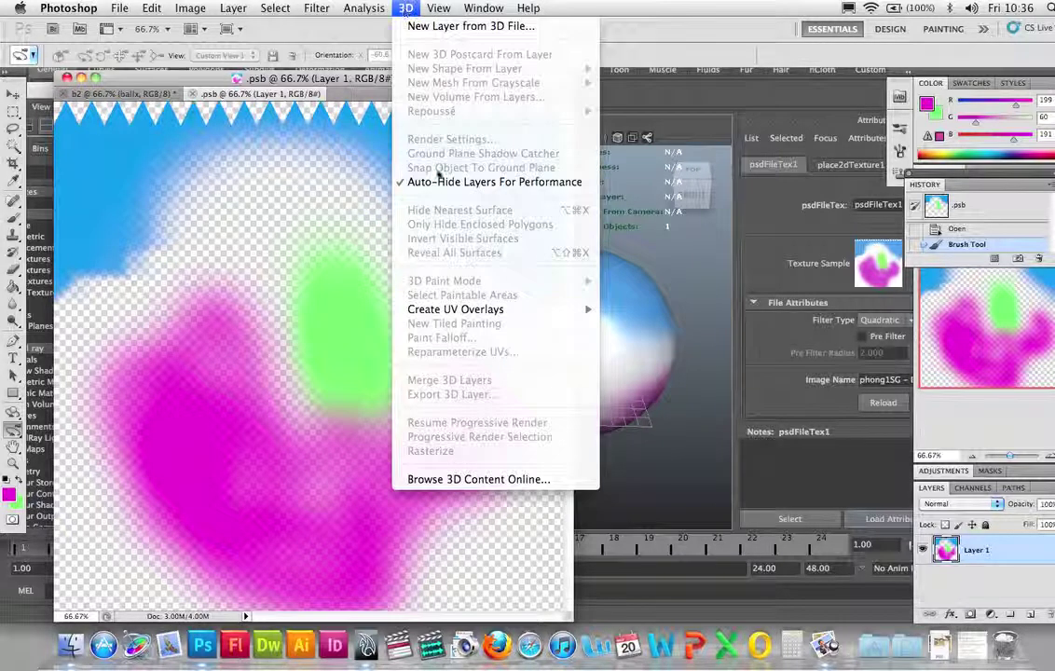
{"action": "left_click", "coordinate": [620, 311]}
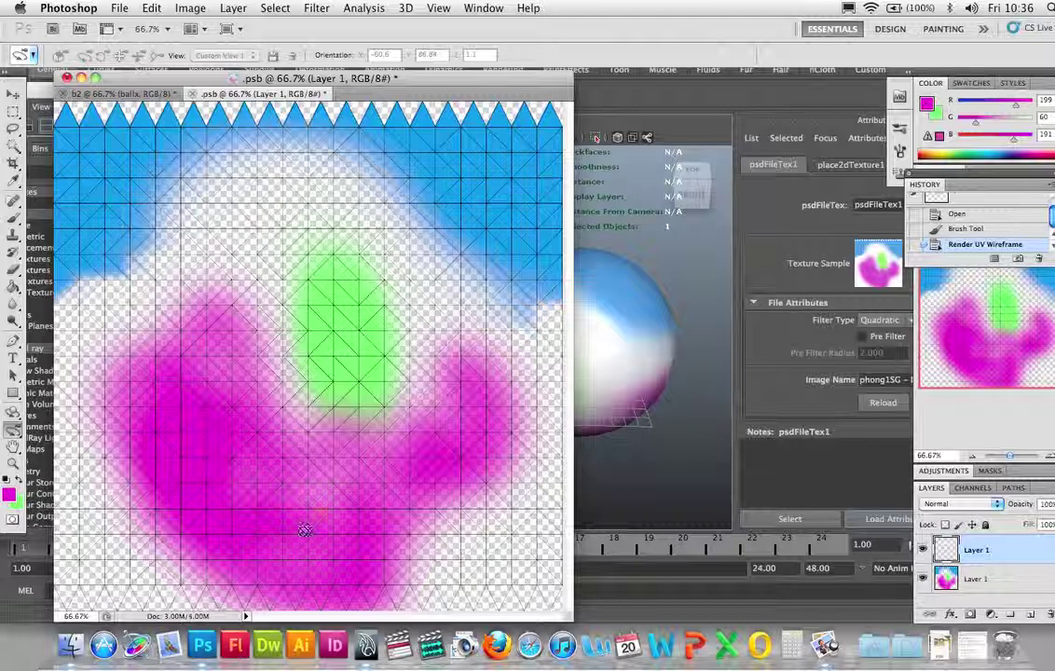
- Re-export the b2 ball as Wavefront OBJ 'b2.obj', replacing the existing file
{"action": "left_click", "coordinate": [135, 94]}
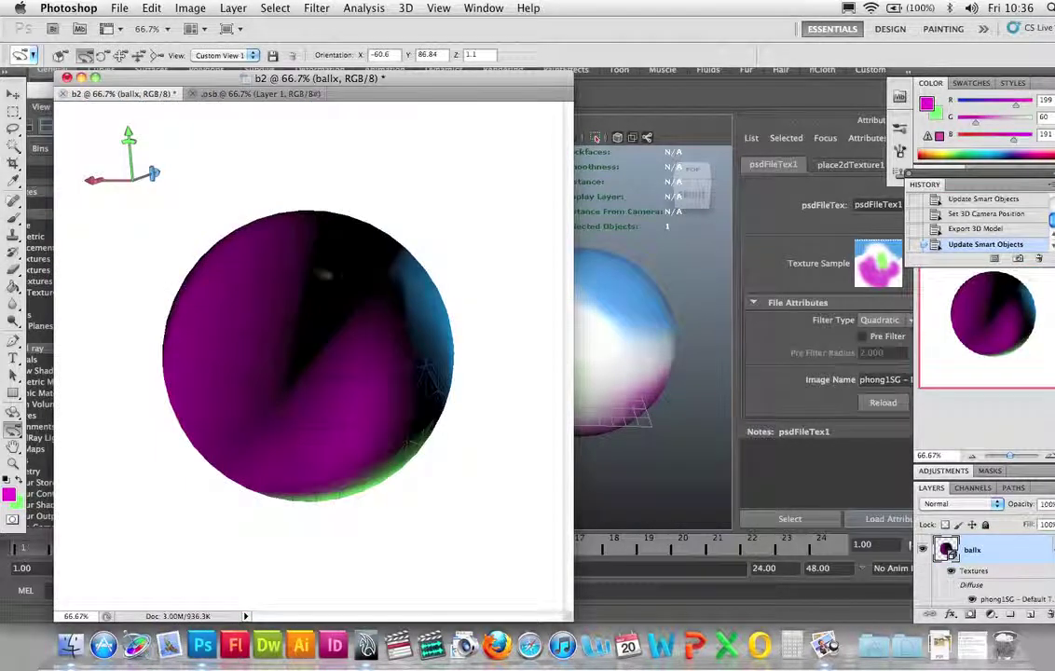
{"action": "left_click", "coordinate": [400, 8]}
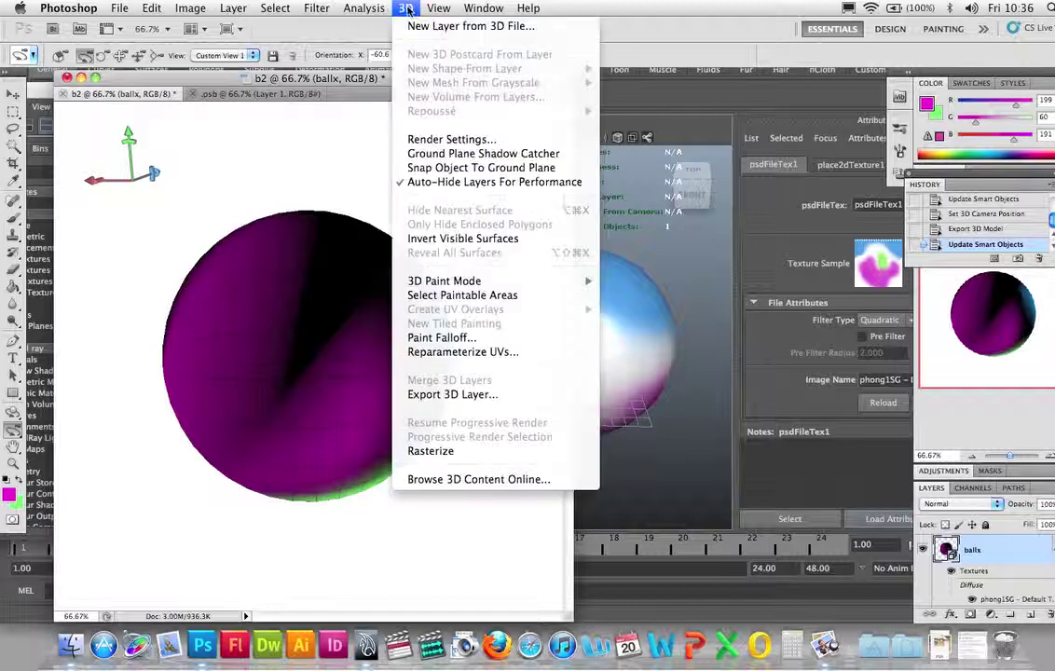
{"action": "left_click", "coordinate": [450, 395]}
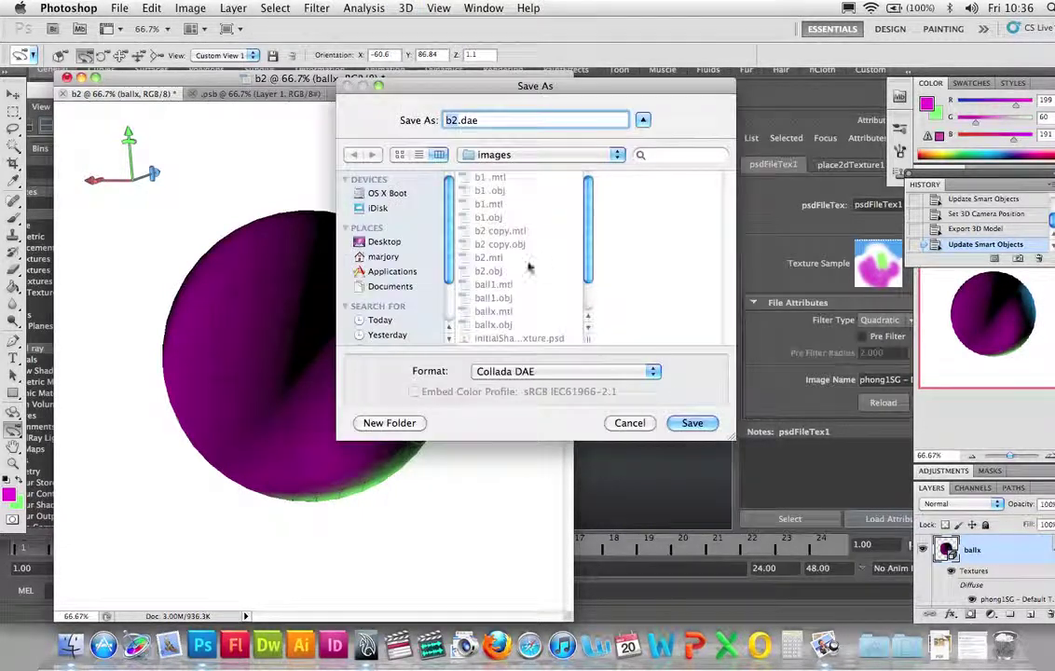
{"action": "left_click", "coordinate": [655, 372]}
{"action": "left_click", "coordinate": [564, 413]}
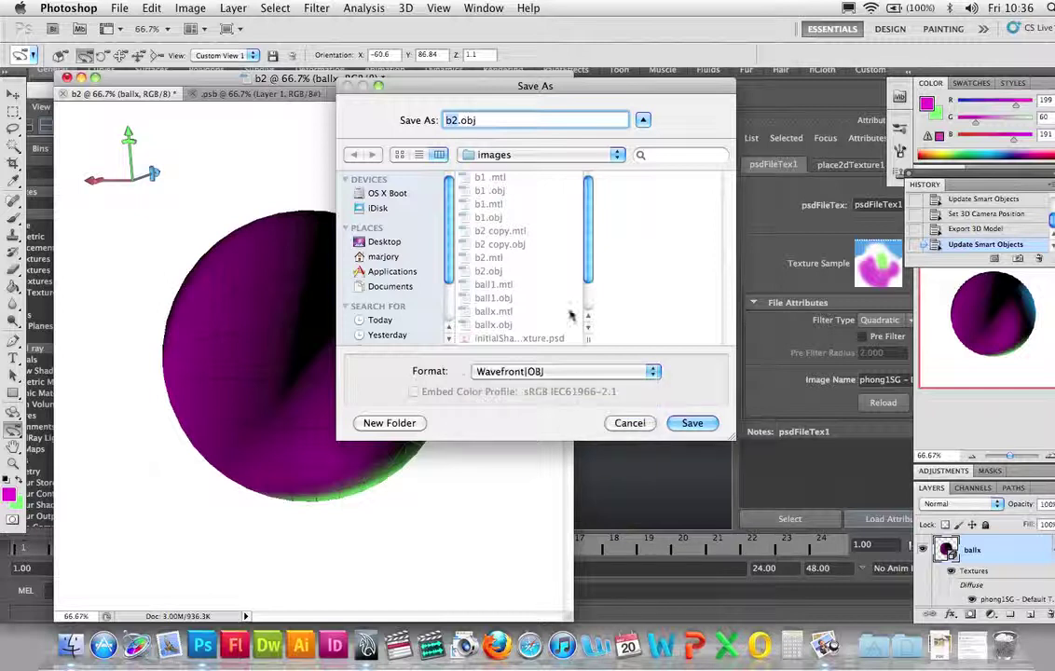
{"action": "left_click", "coordinate": [690, 423]}
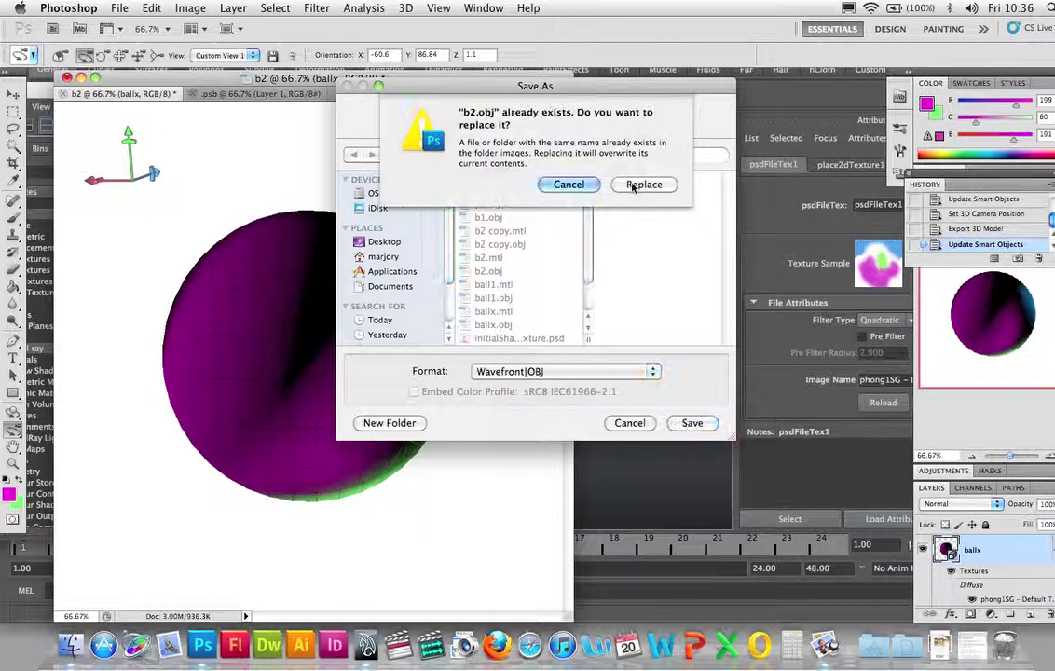
{"action": "left_click", "coordinate": [629, 184]}
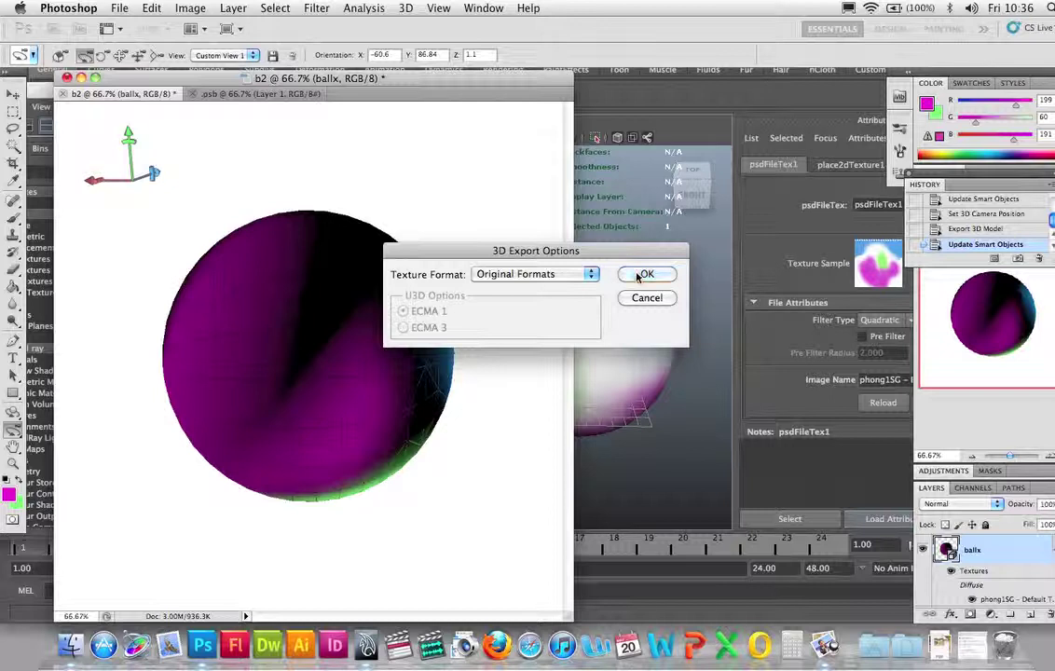
{"action": "left_click", "coordinate": [632, 275]}
- Load 'phong1SG - Default Texture0001.psd' into psdFileTex1 and reposition the Hypershade window
{"action": "left_click", "coordinate": [604, 363]}
{"action": "left_click", "coordinate": [603, 357]}
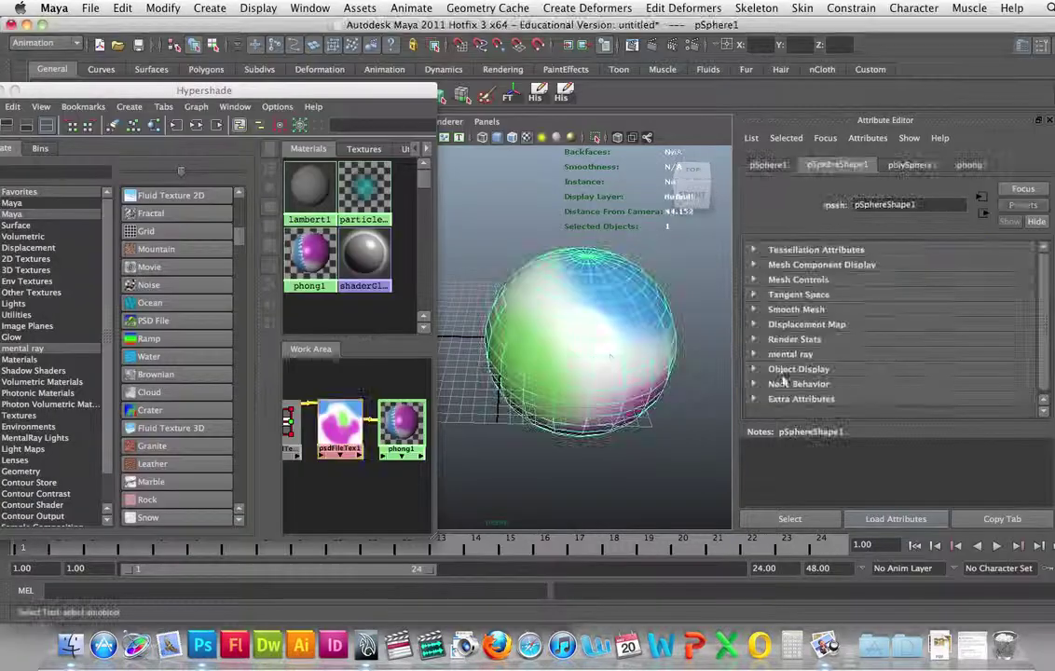
{"action": "left_click", "coordinate": [354, 434]}
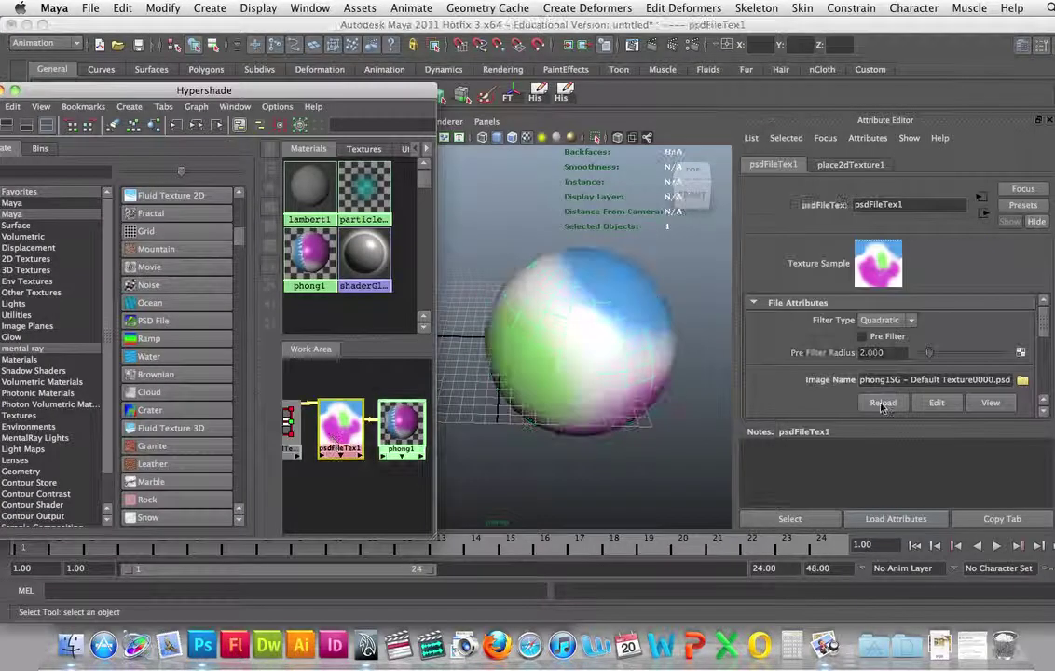
{"action": "left_click", "coordinate": [1022, 380]}
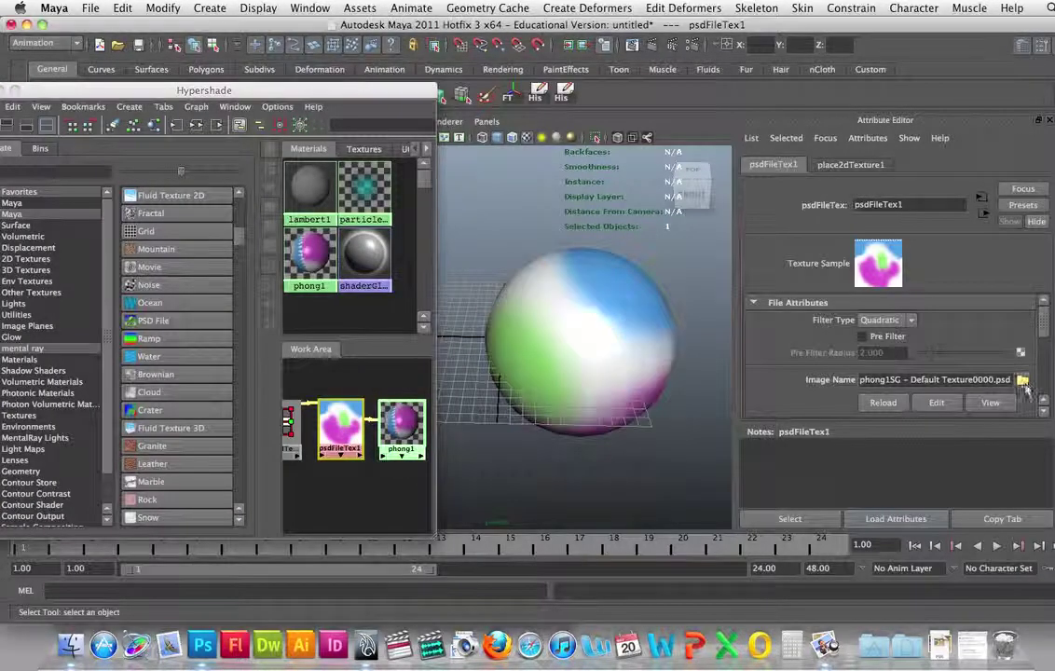
{"action": "left_click", "coordinate": [468, 359]}
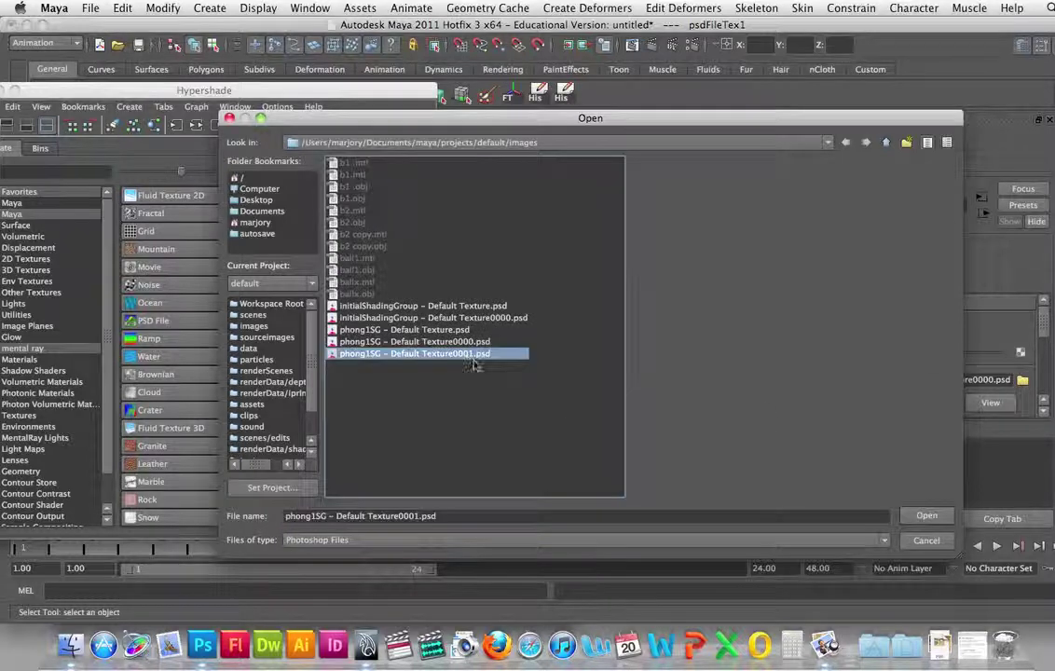
{"action": "key", "text": "Return"}
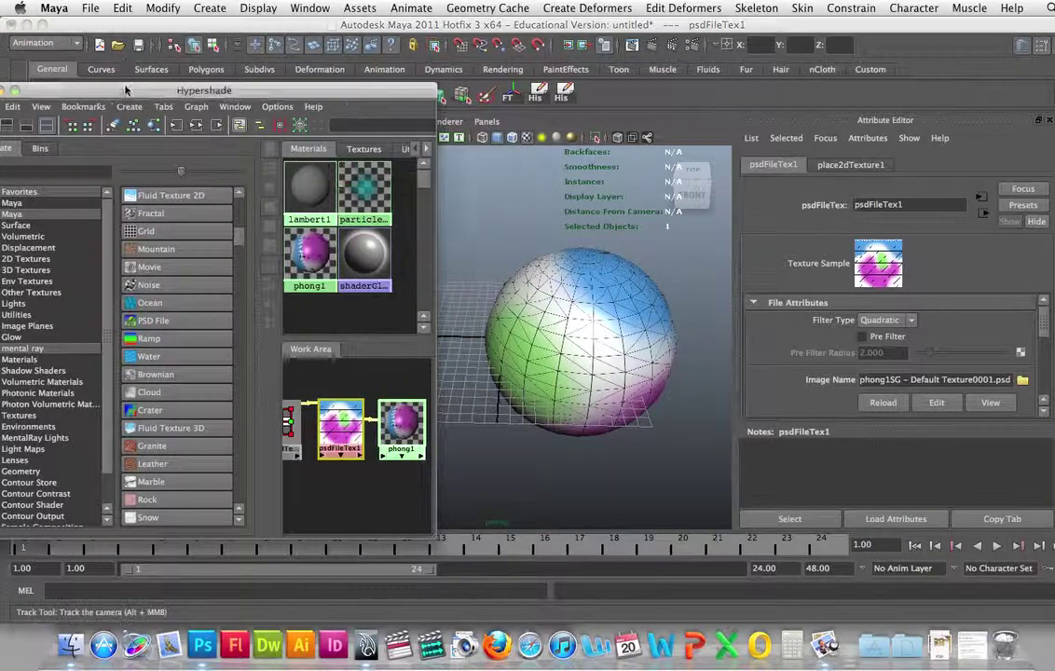
{"action": "left_click_drag", "start_coordinate": [124, 90], "coordinate": [180, 79]}
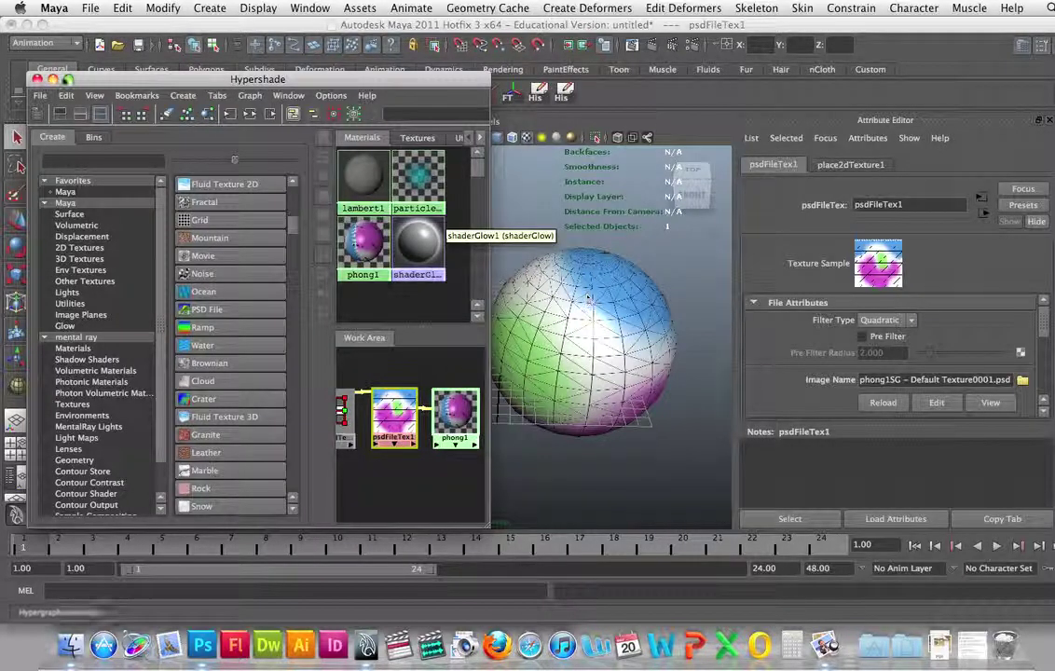
{"action": "mouse_move", "coordinate": [197, 82]}
{"action": "left_mouse_down"}
{"action": "mouse_move", "coordinate": [202, 71]}
{"action": "mouse_move", "coordinate": [187, 70]}
{"action": "left_mouse_up"}
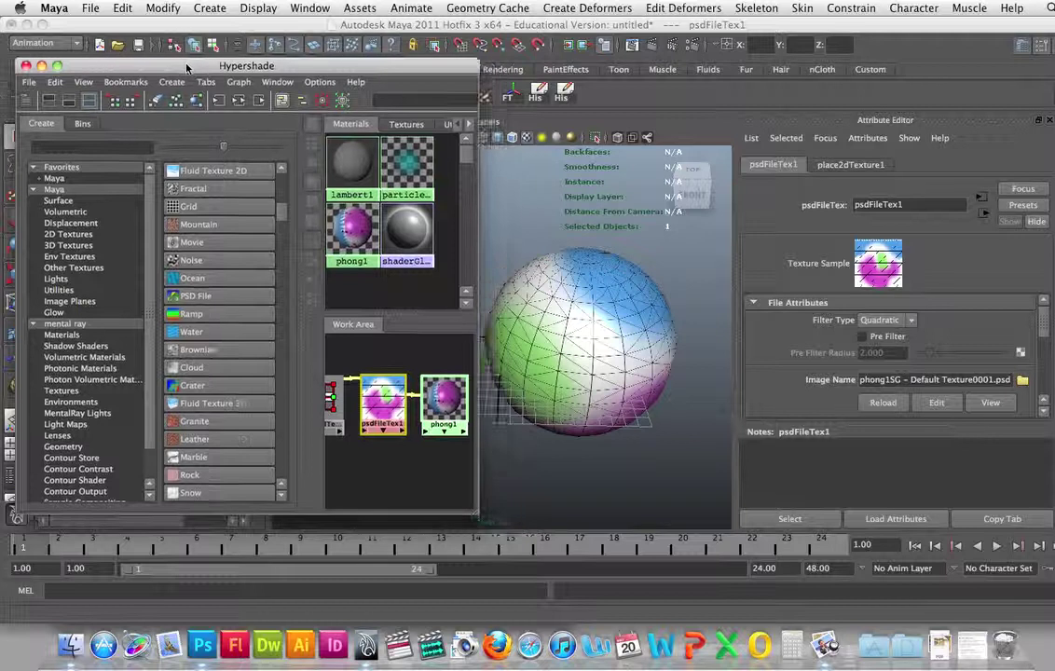